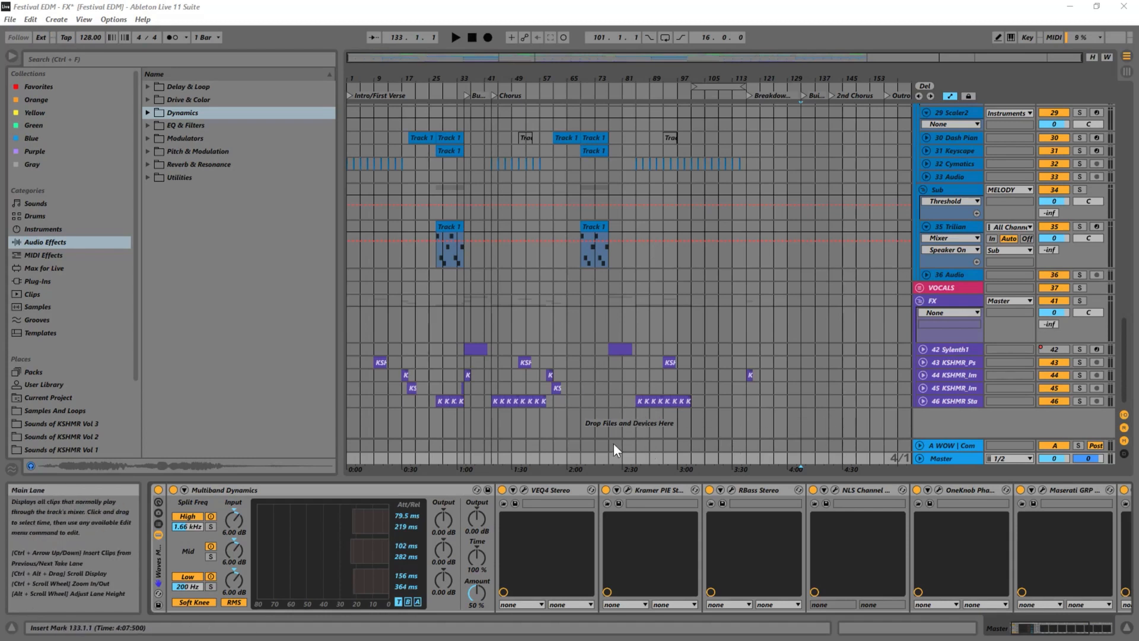
# Step: Look through the Master track's effect chain from Multiband Dynamics to the WLM Meter
pyautogui.scroll(-3, 793, 524)
pyautogui.scroll(-5, 793, 524)
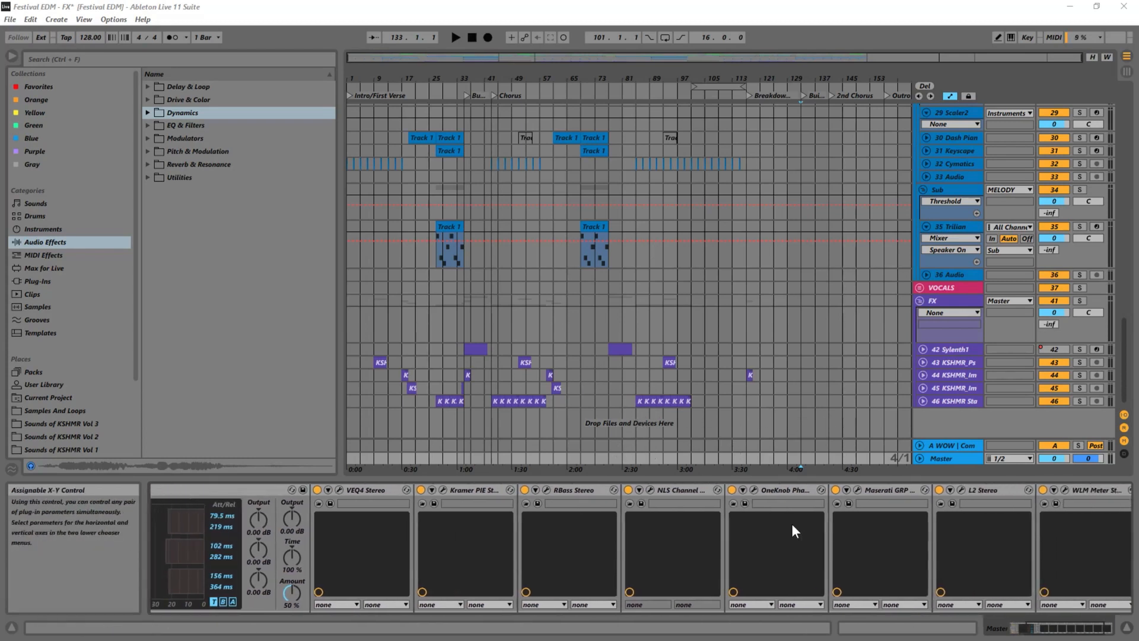
pyautogui.scroll(-5, 792, 523)
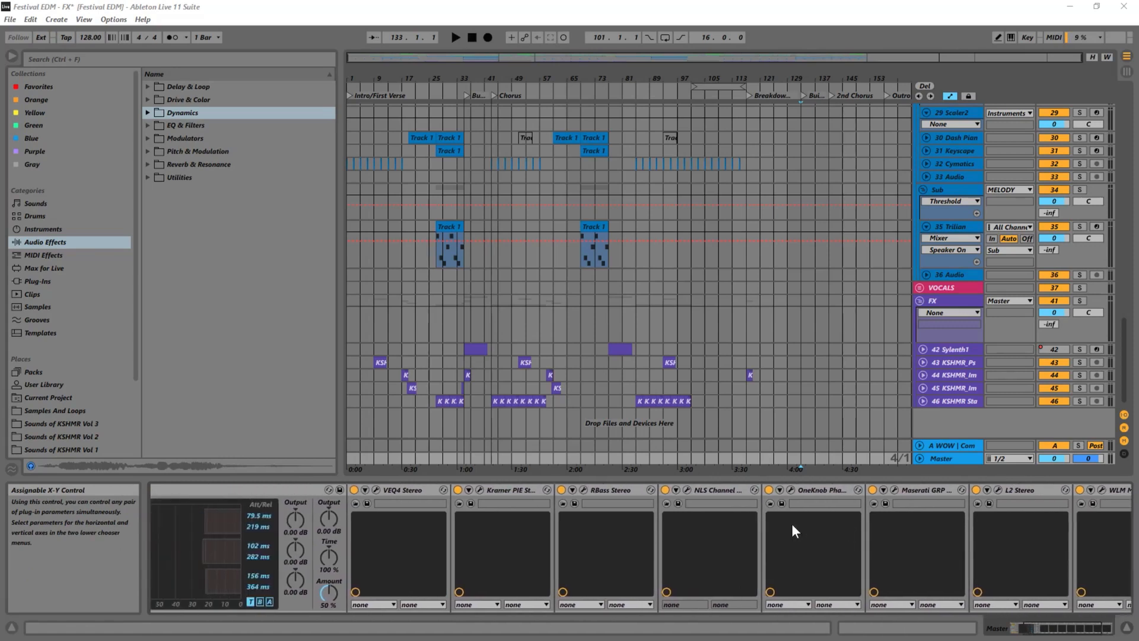
pyautogui.scroll(-1, 792, 523)
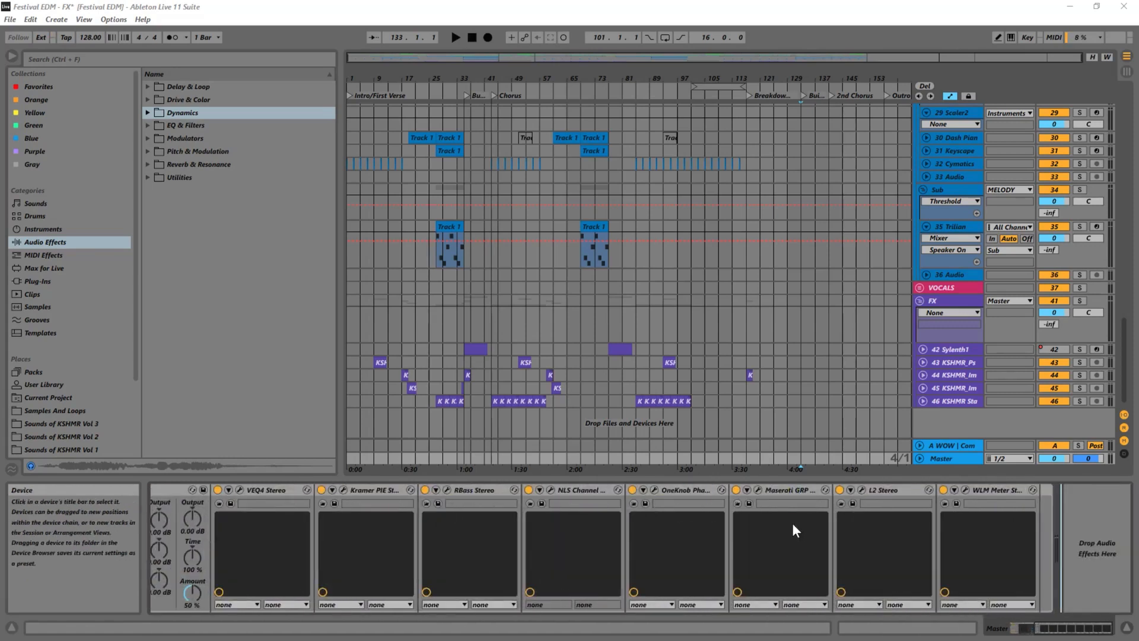
pyautogui.scroll(2, 793, 523)
pyautogui.scroll(-2, 793, 524)
pyautogui.scroll(2, 792, 524)
pyautogui.scroll(3, 793, 522)
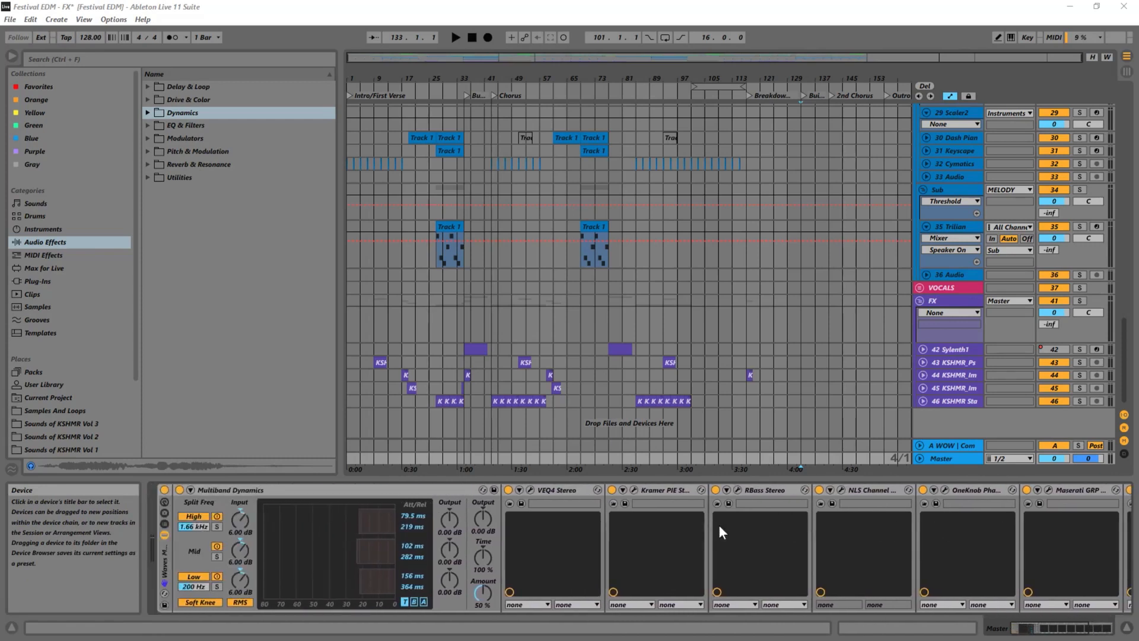
# Step: Ungroup the effect rack on the Master track into separate devices
pyautogui.rightClick(164, 559)
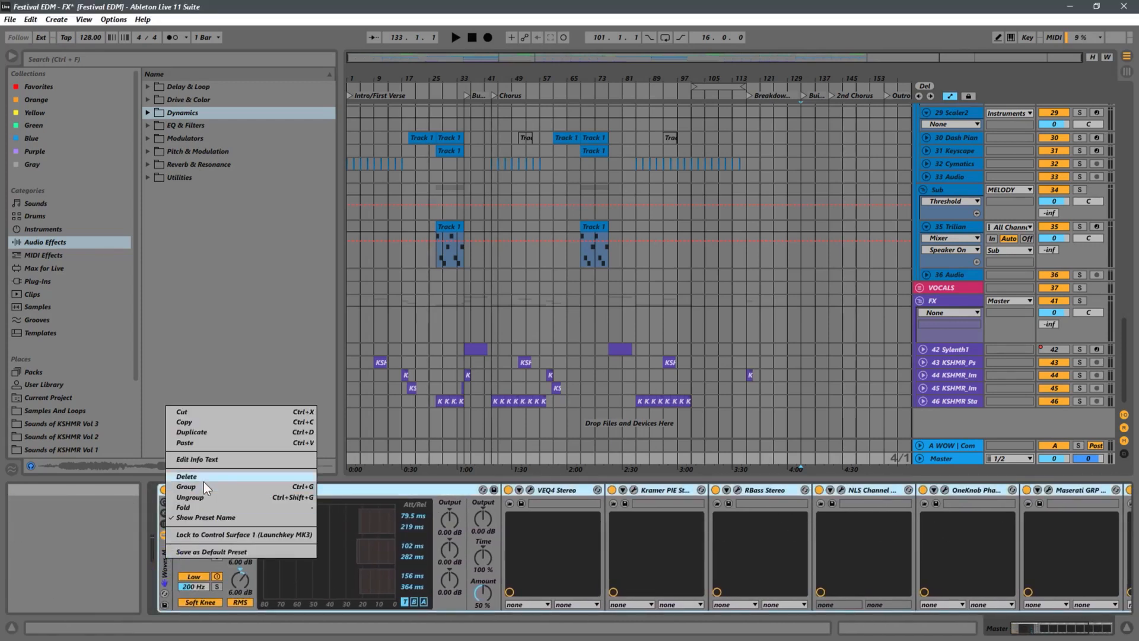
pyautogui.click(192, 498)
# Step: Deactivate every plug-in after Multiband Dynamics on the Master track, from VEQ4 Stereo through WLM Meter
pyautogui.scroll(-3, 191, 499)
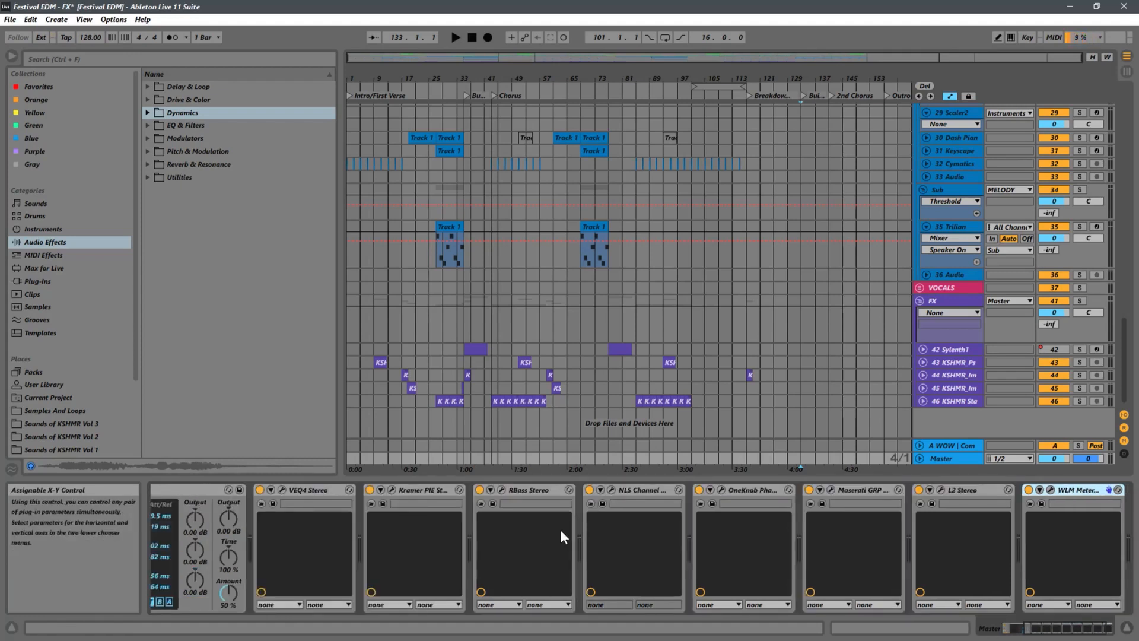
pyautogui.click(259, 490)
pyautogui.click(370, 490)
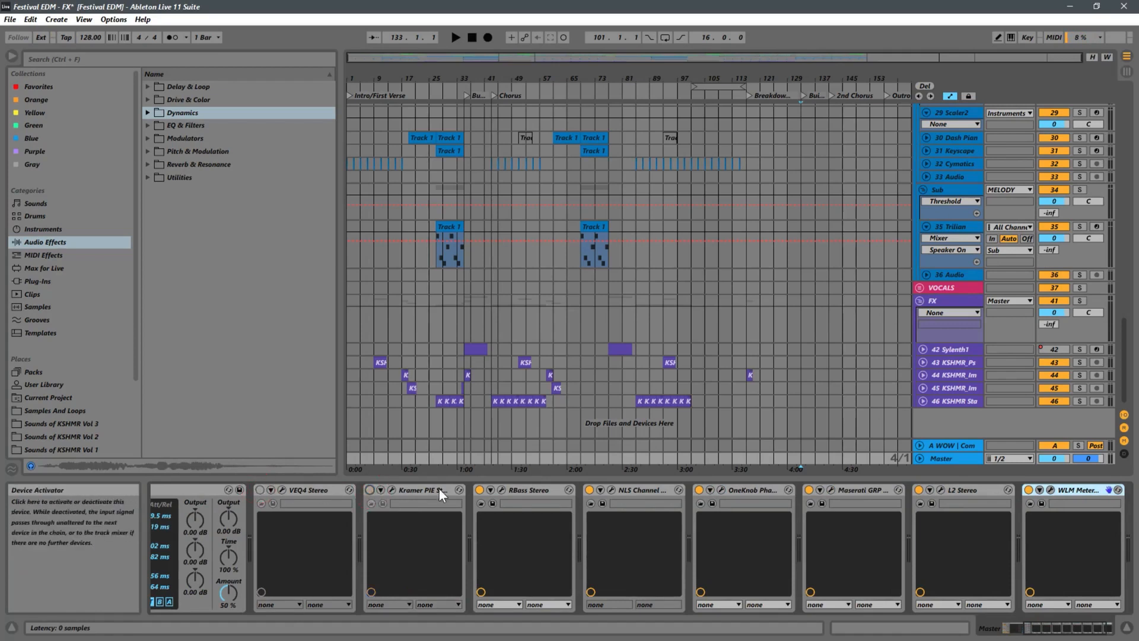
pyautogui.click(480, 489)
pyautogui.click(589, 490)
pyautogui.click(699, 490)
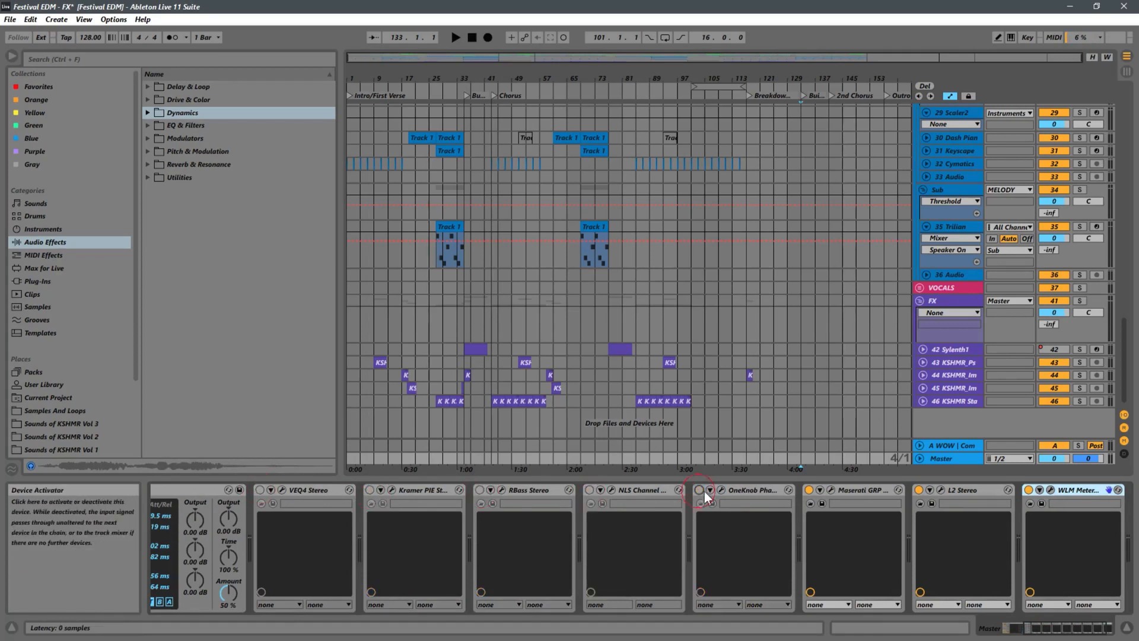
pyautogui.click(810, 490)
pyautogui.click(919, 490)
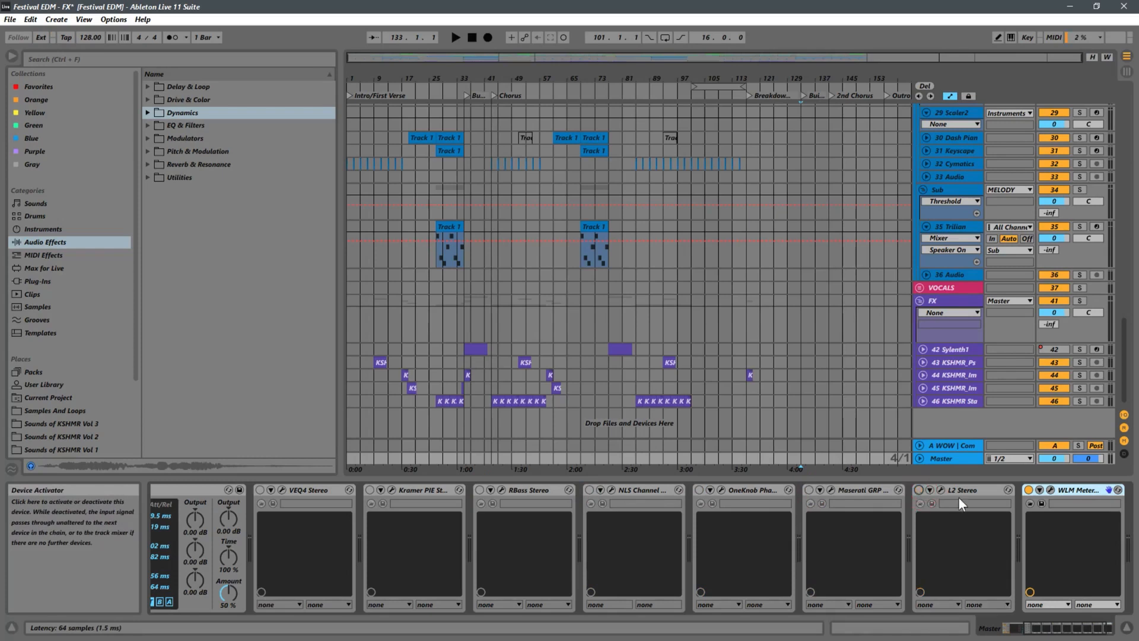
pyautogui.click(1029, 490)
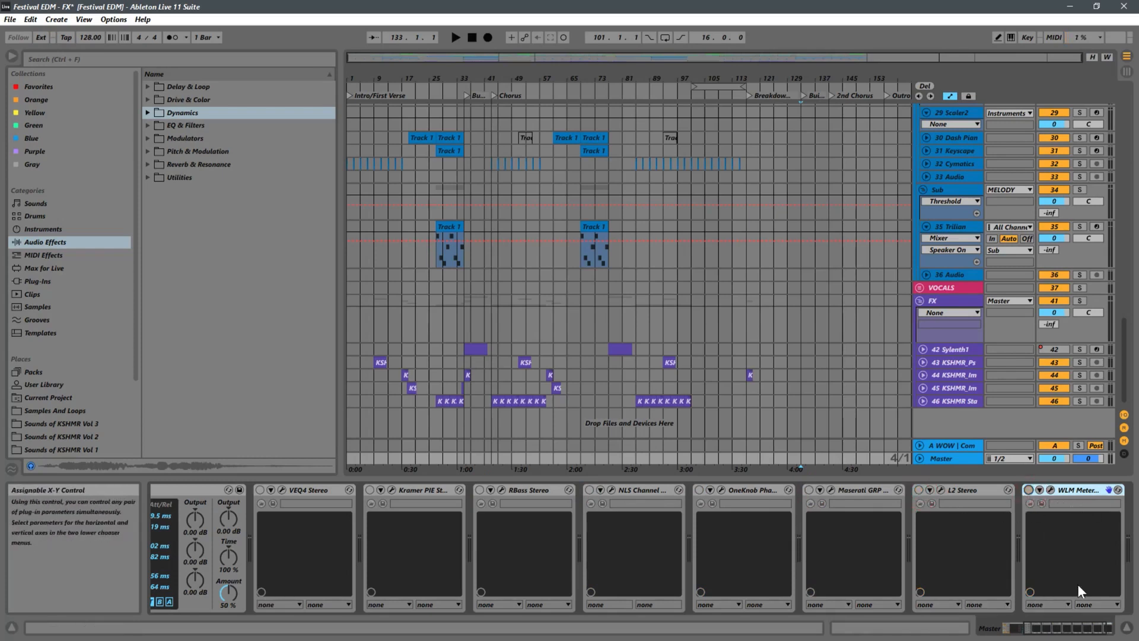
# Step: Review the first half of the chain device by device: Multiband Dynamics, VEQ4, Kramer PIE, RBass and NLS Channel
pyautogui.scroll(8, 834, 561)
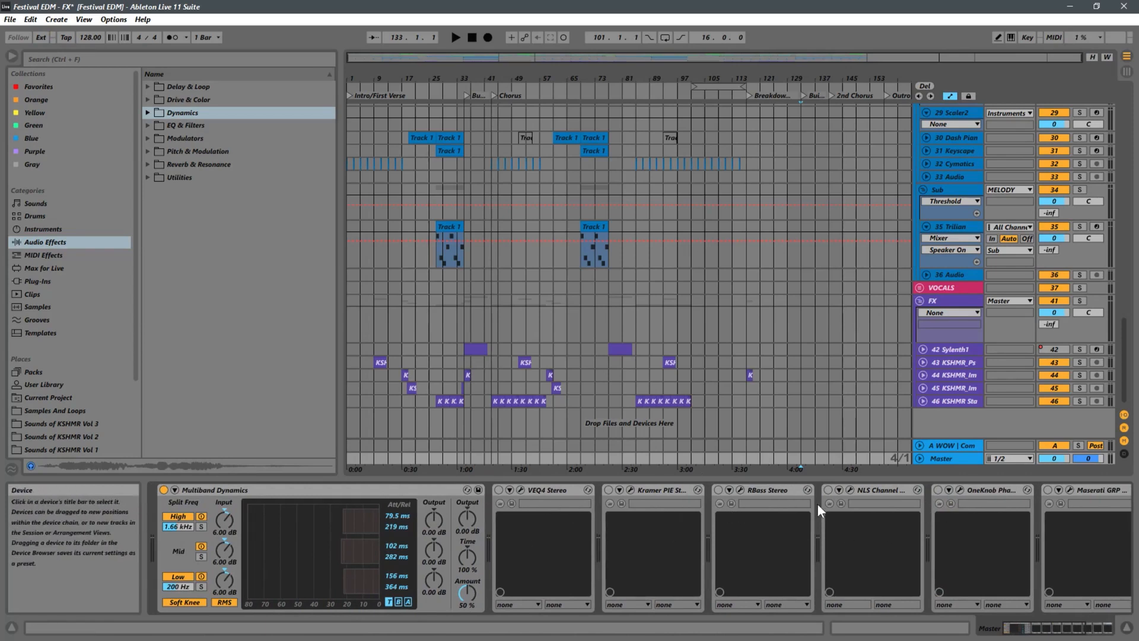
pyautogui.click(280, 489)
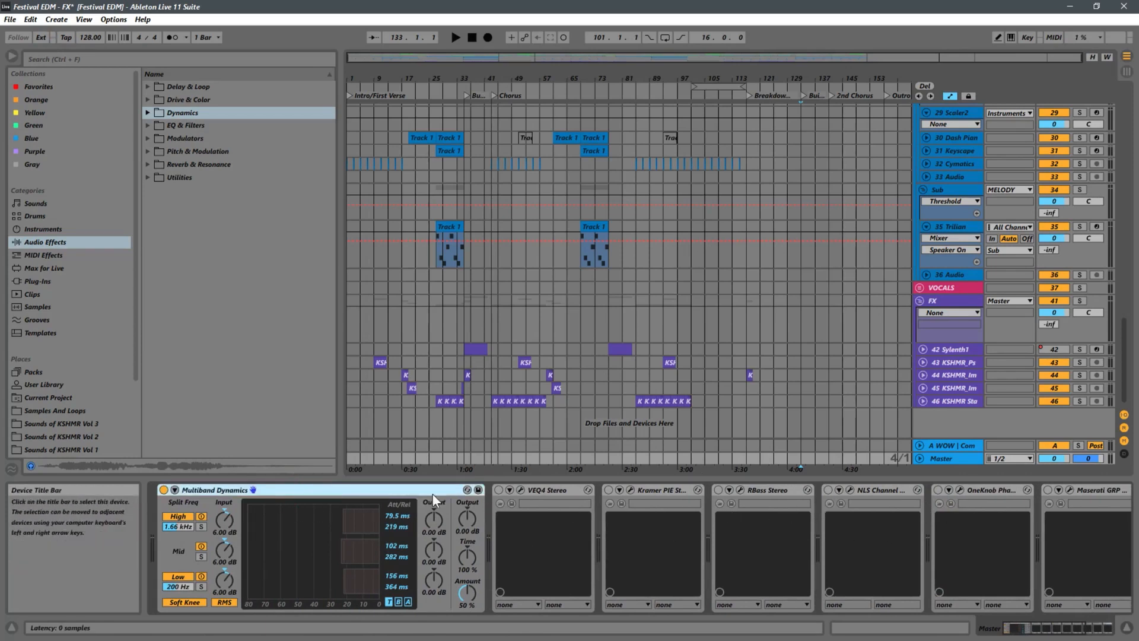
pyautogui.click(535, 488)
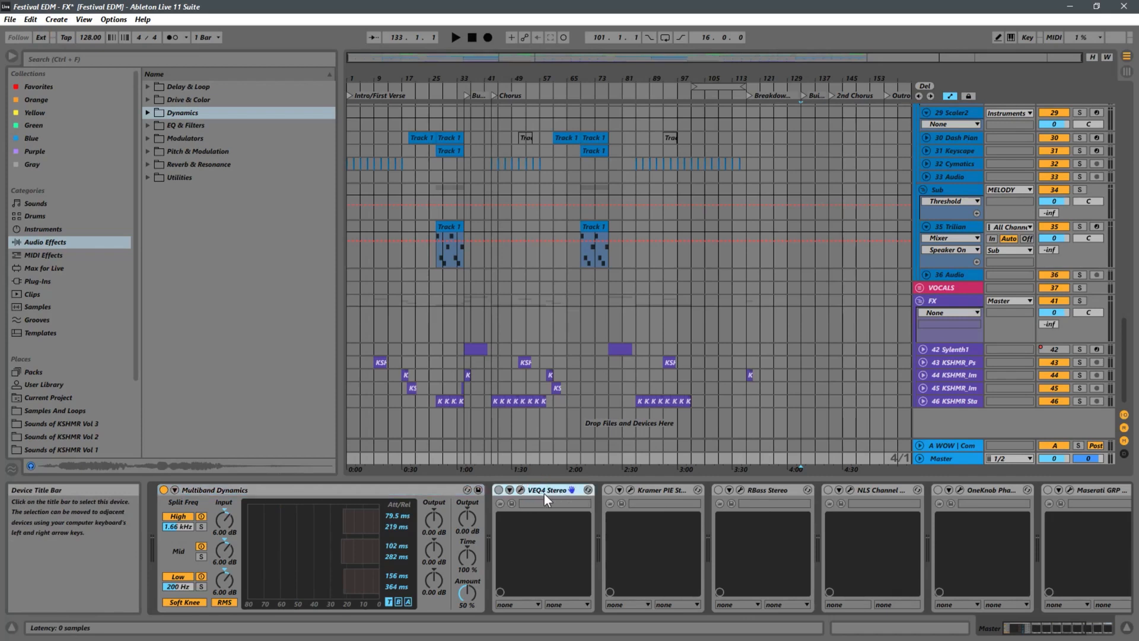
pyautogui.click(654, 492)
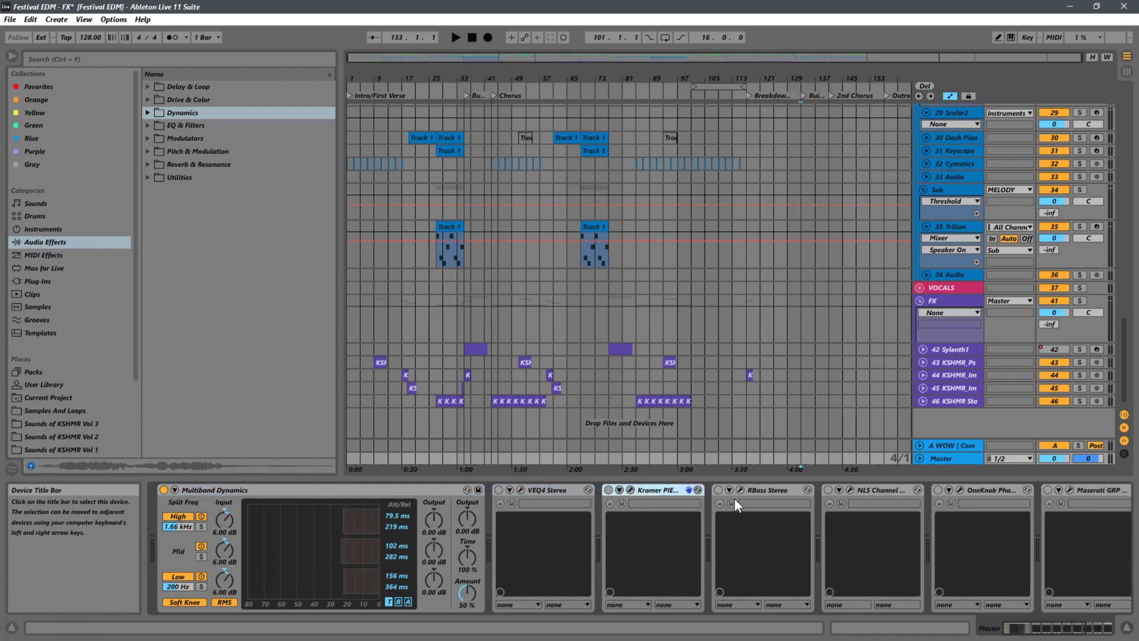
pyautogui.click(778, 490)
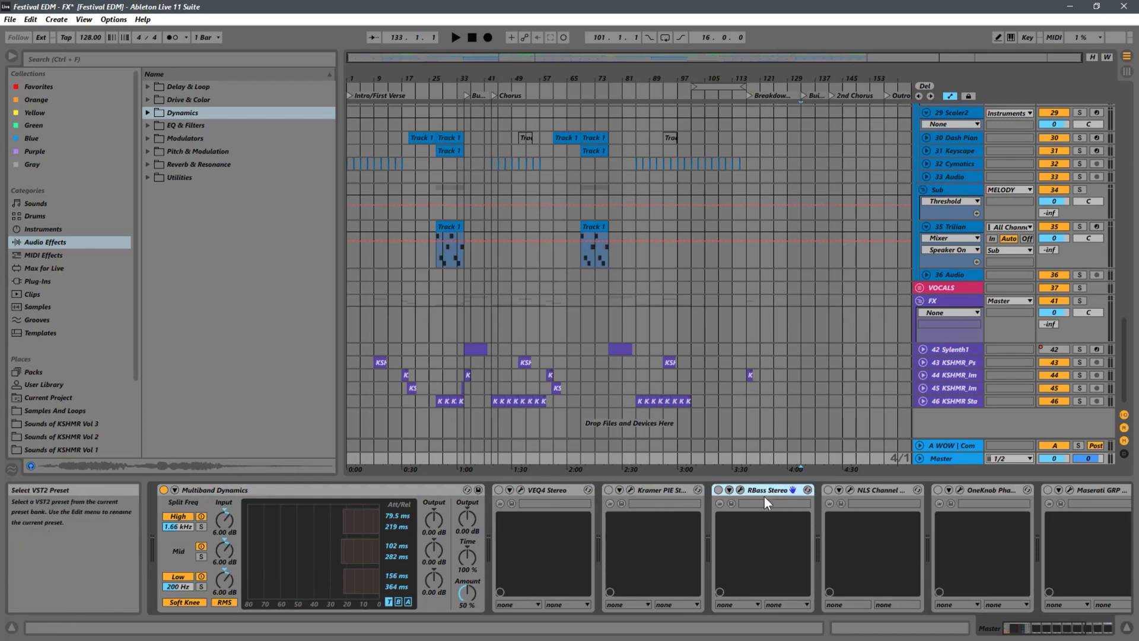
pyautogui.click(874, 492)
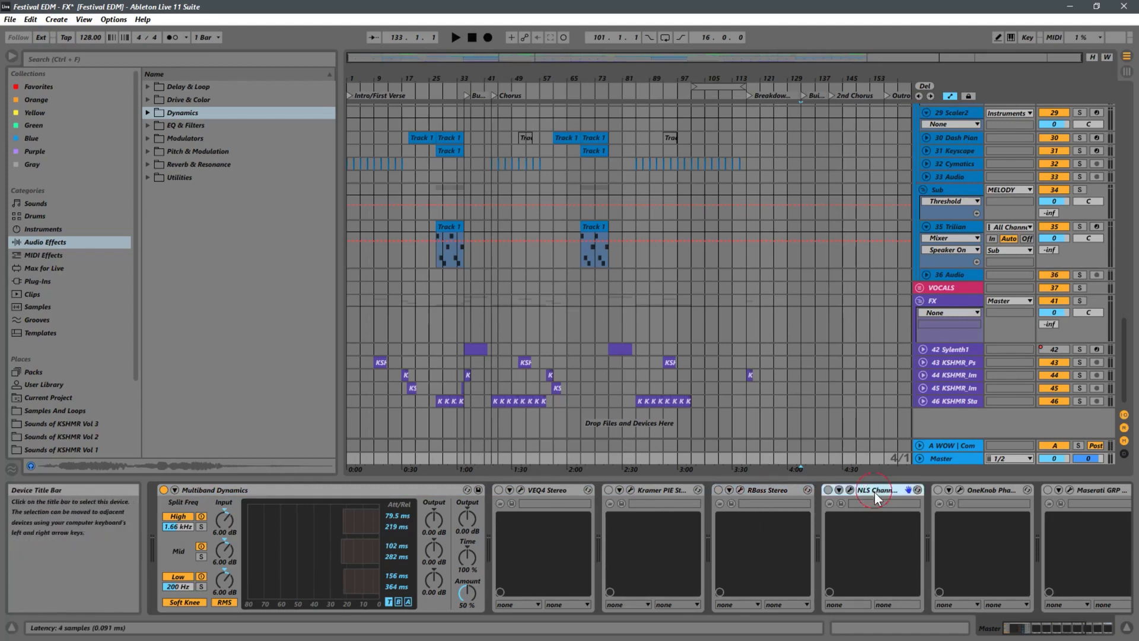
# Step: Review the remaining devices in order: OneKnob, Maserati GRP, L2 Stereo and WLM Meter
pyautogui.hscroll(3, 897, 508)
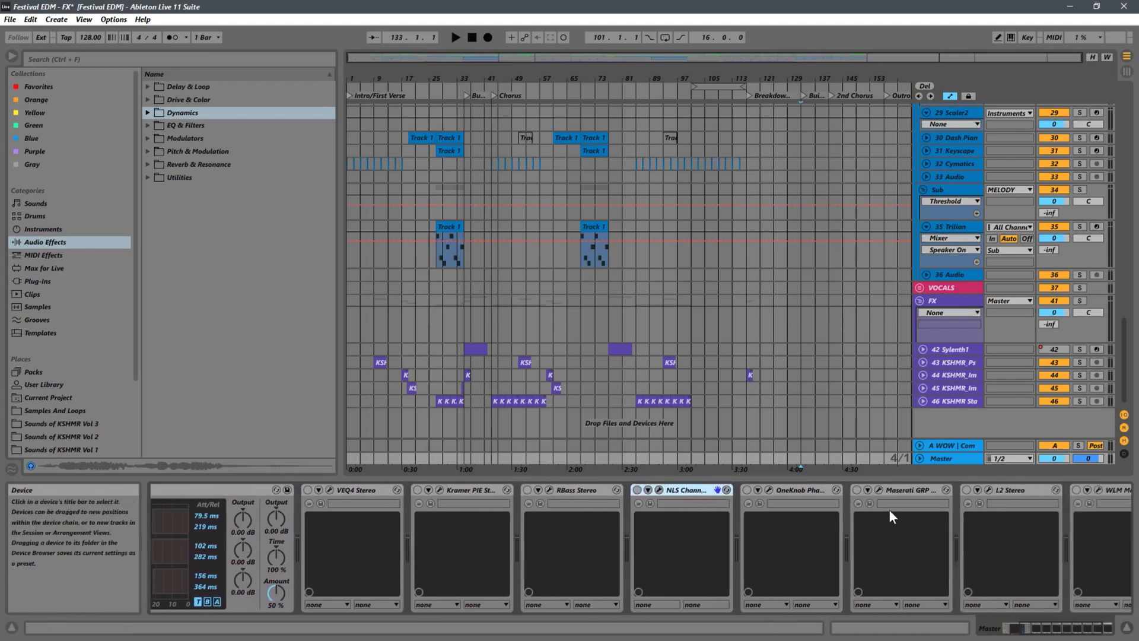
pyautogui.hscroll(2, 889, 509)
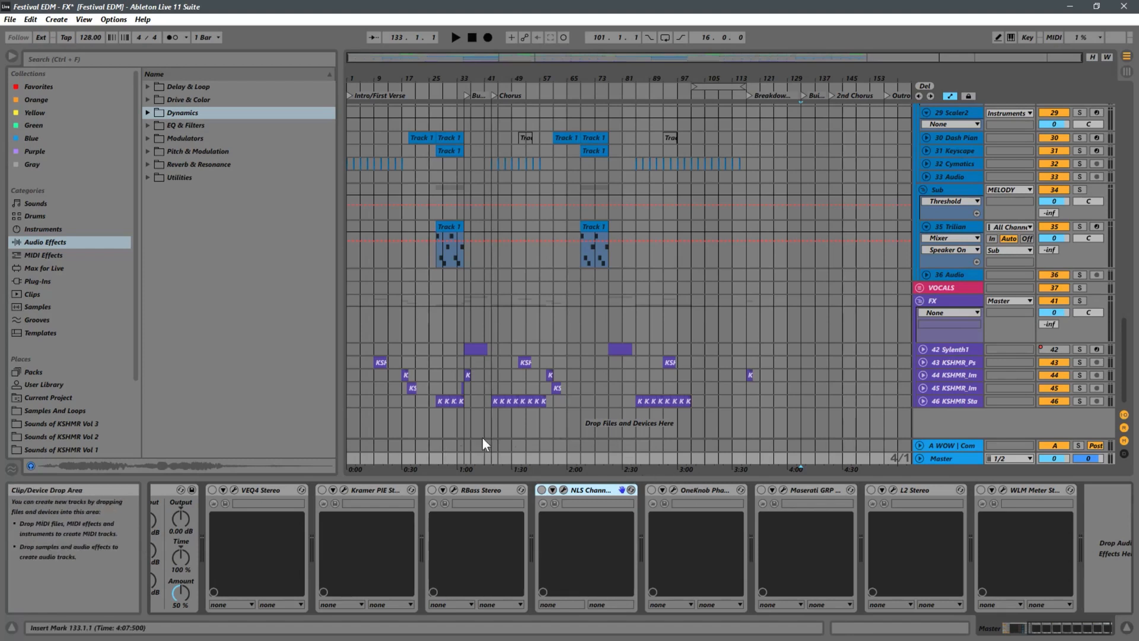
pyautogui.click(709, 493)
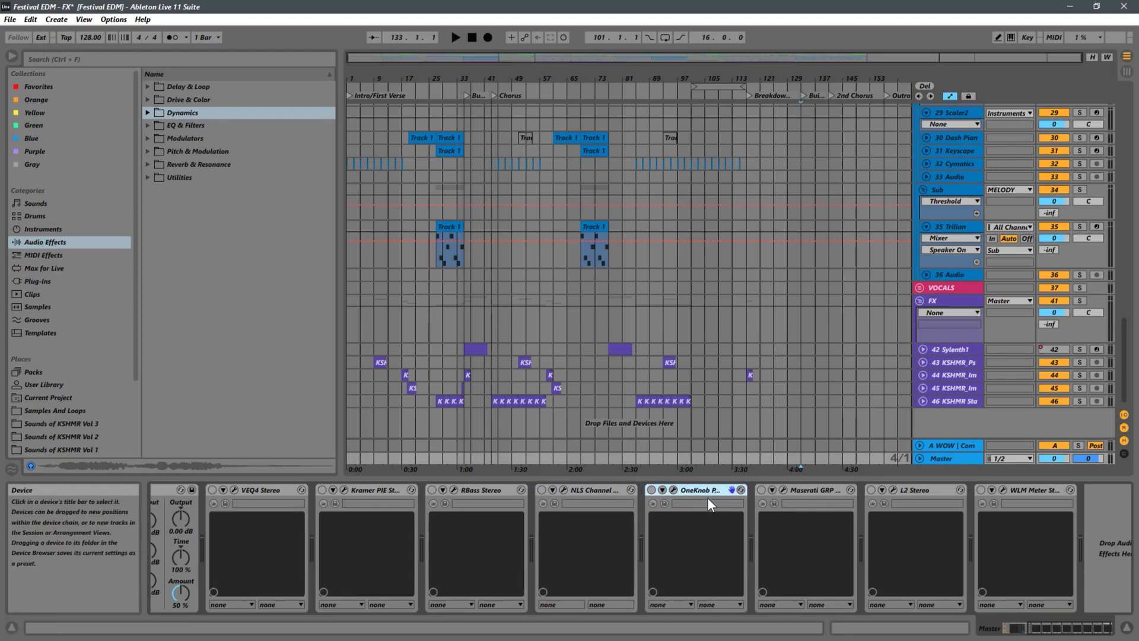
pyautogui.click(817, 491)
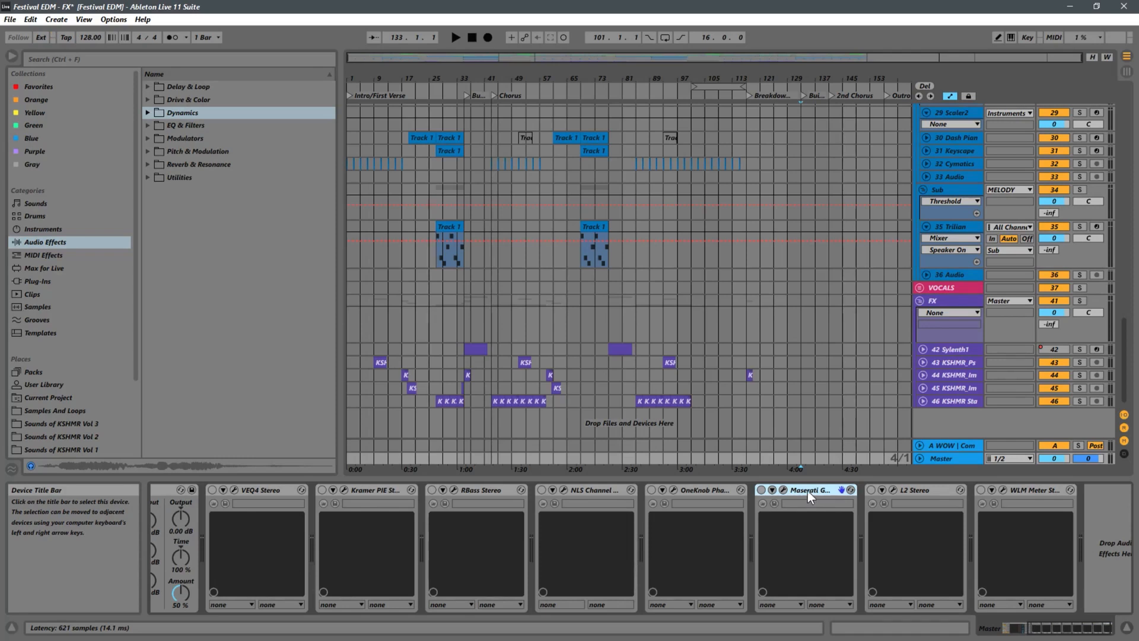
pyautogui.click(910, 489)
pyautogui.click(1048, 495)
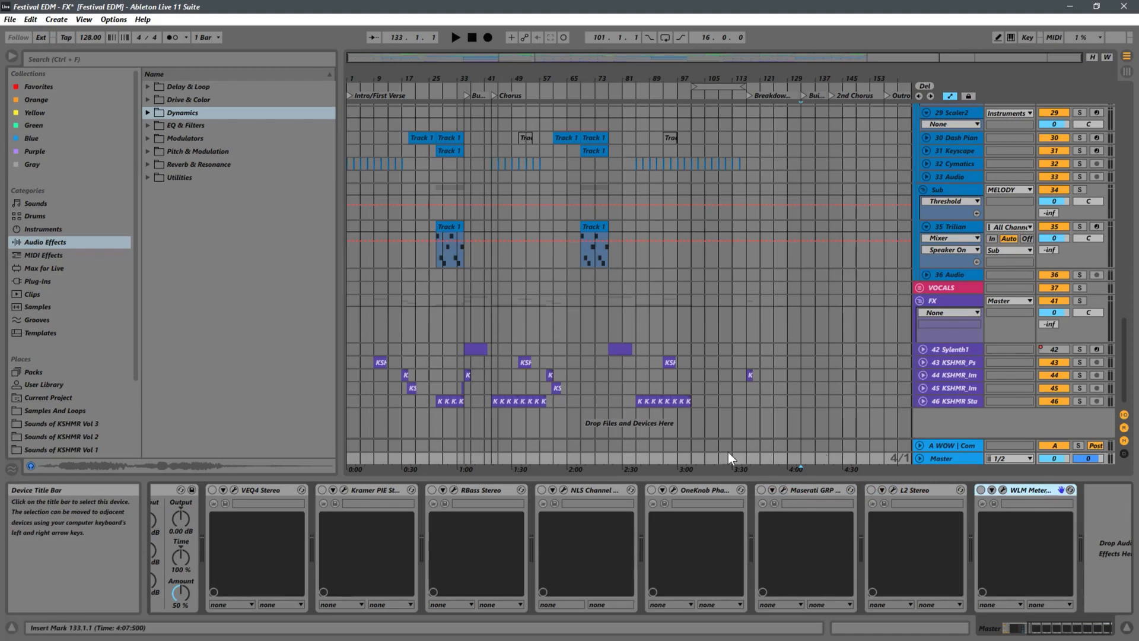
# Step: Return to the start of the chain and compare Multiband Dynamics with the RBass, Kramer PIE and VEQ4 plug-ins
pyautogui.hscroll(-6, 305, 539)
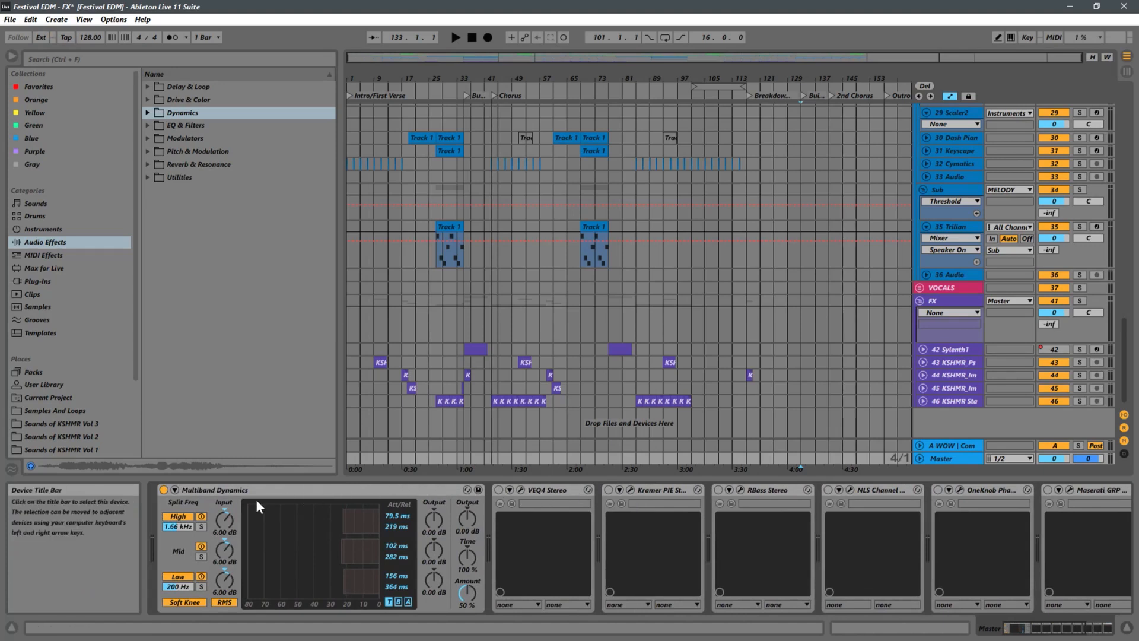
pyautogui.click(376, 493)
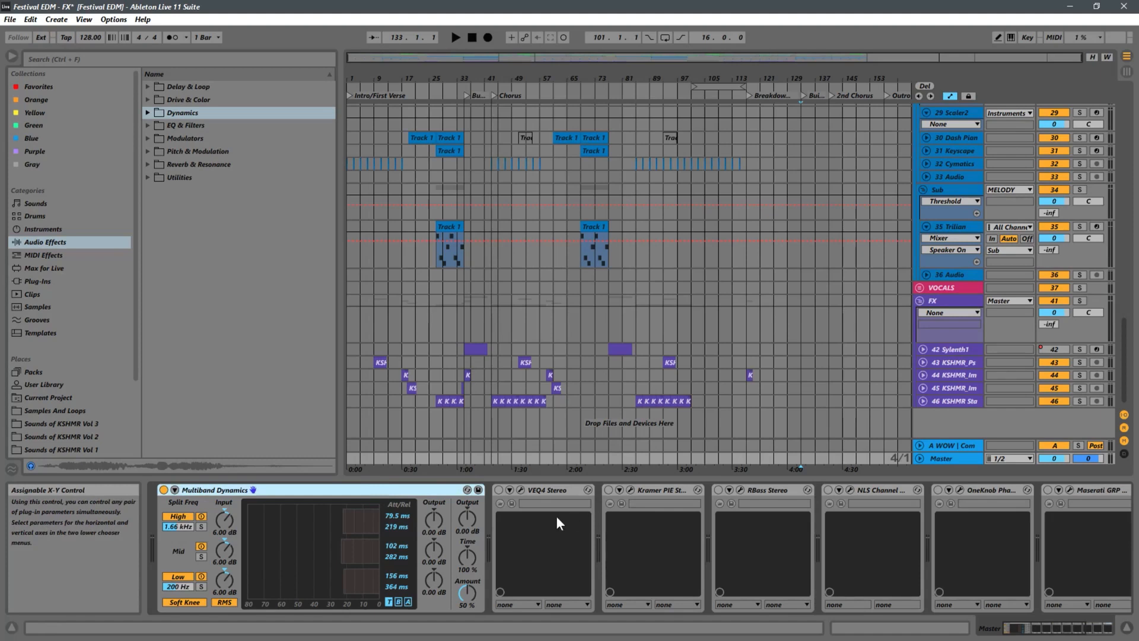
pyautogui.click(781, 489)
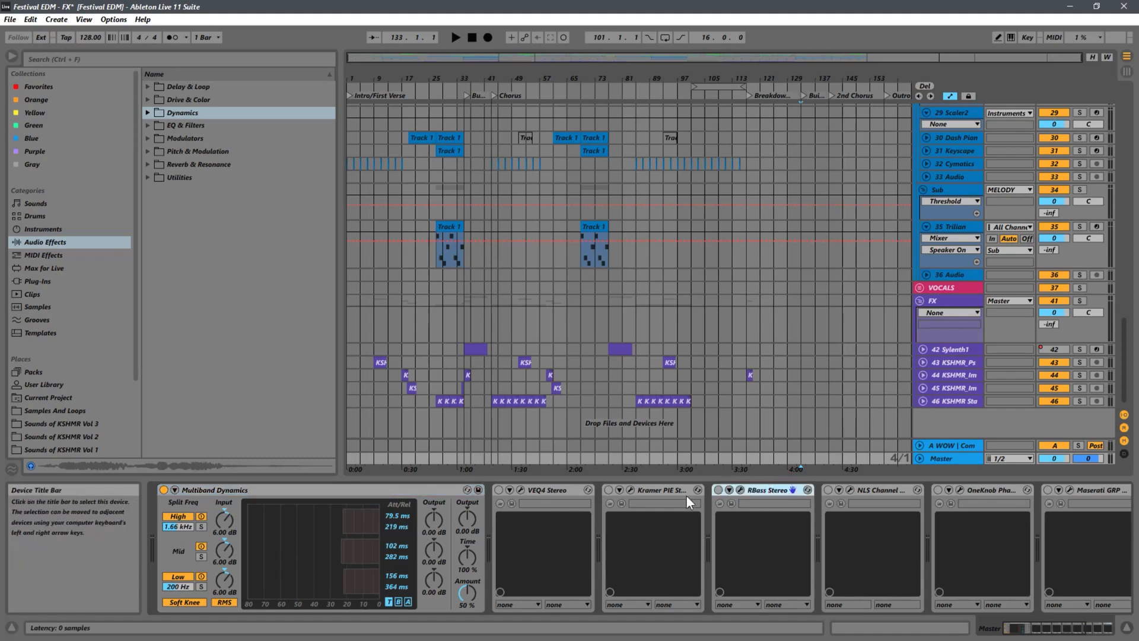
pyautogui.click(658, 489)
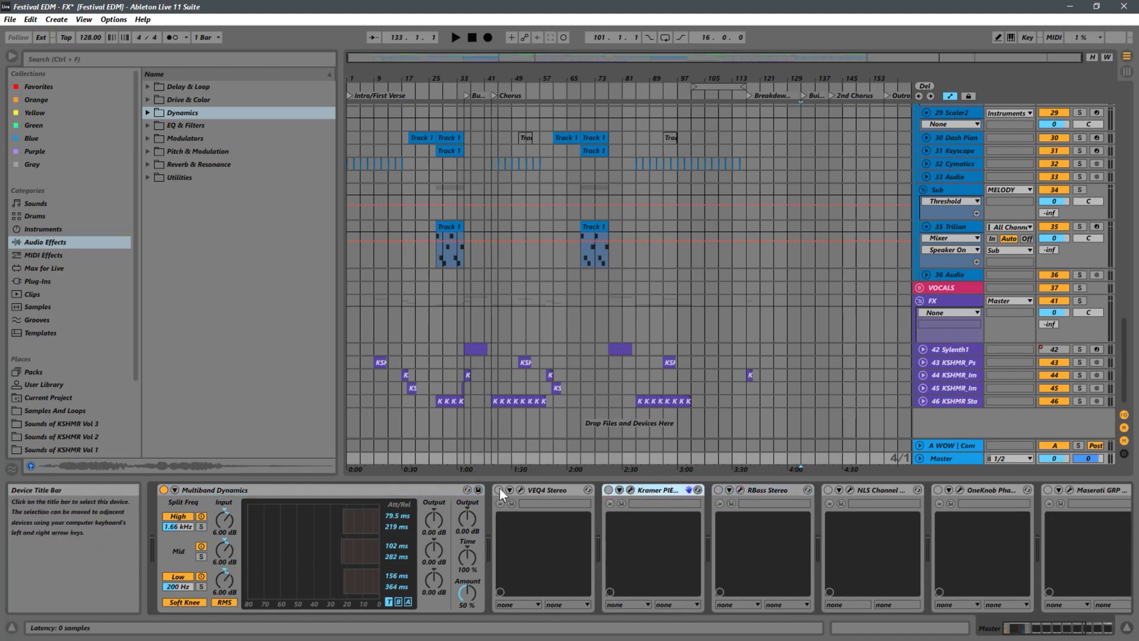
pyautogui.click(391, 490)
pyautogui.click(551, 492)
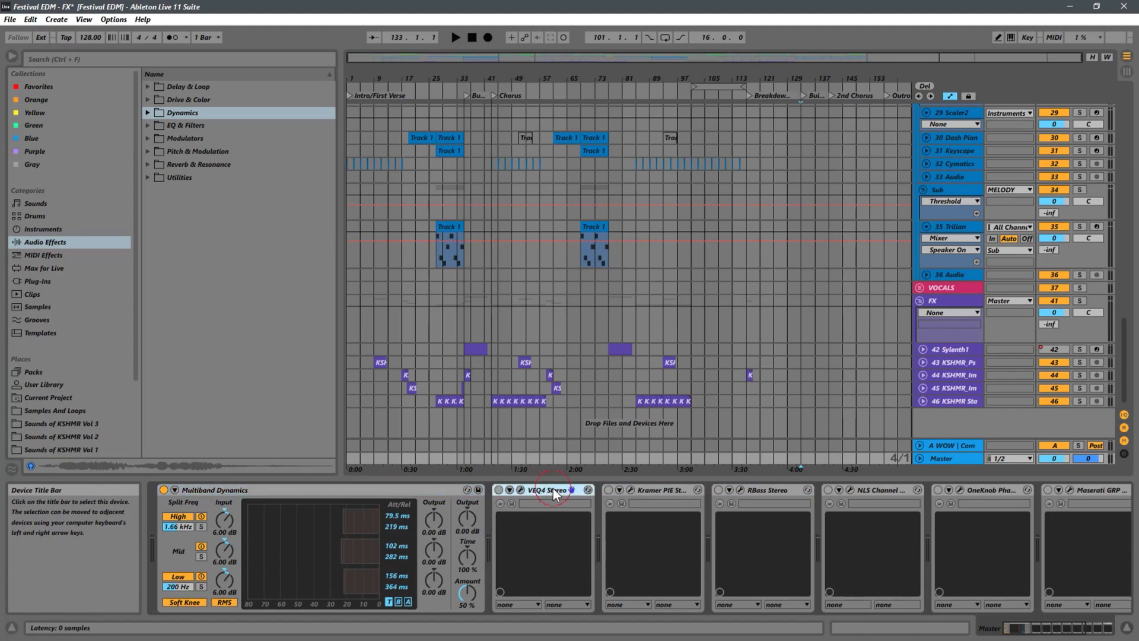
pyautogui.click(389, 491)
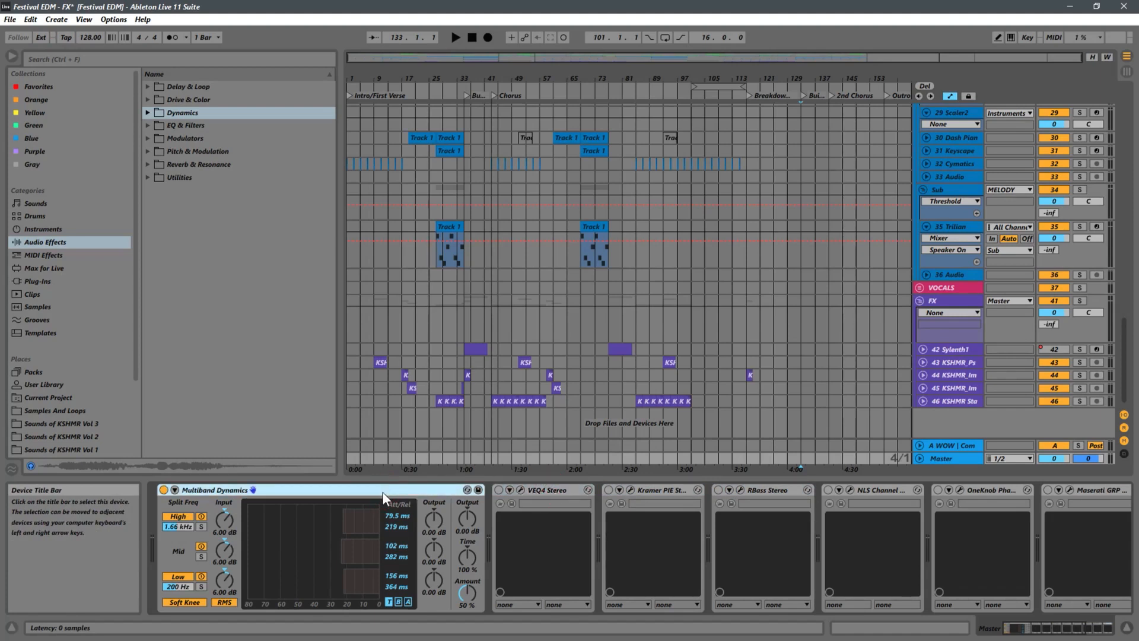
# Step: Go through the VEQ4, Kramer PIE, RBass and NLS Channel plug-ins in signal order
pyautogui.click(556, 494)
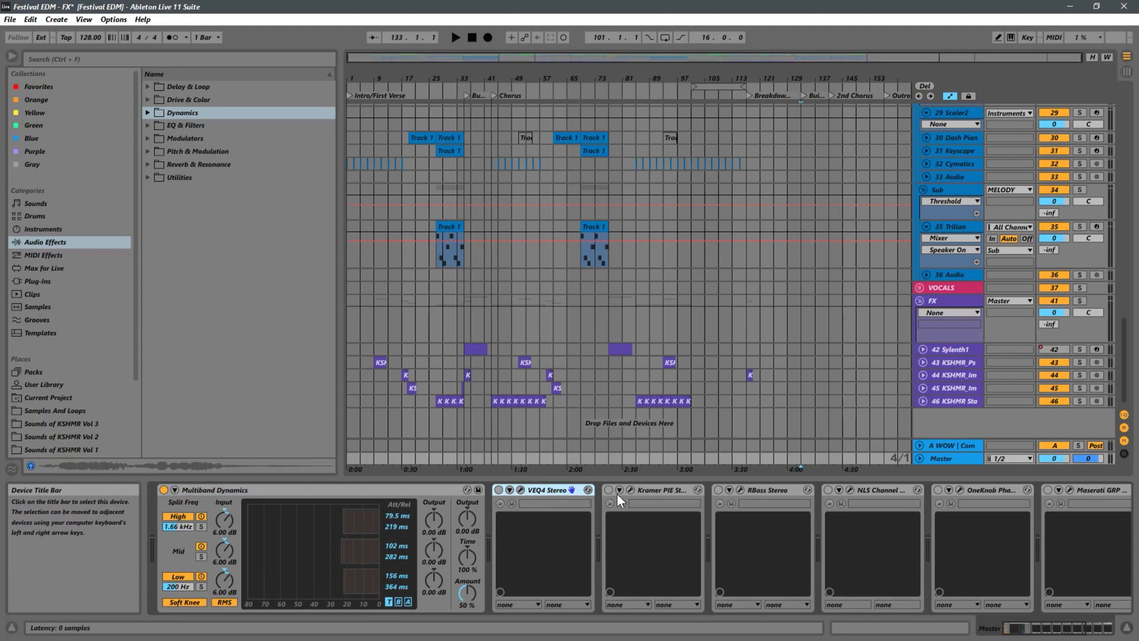
pyautogui.click(654, 493)
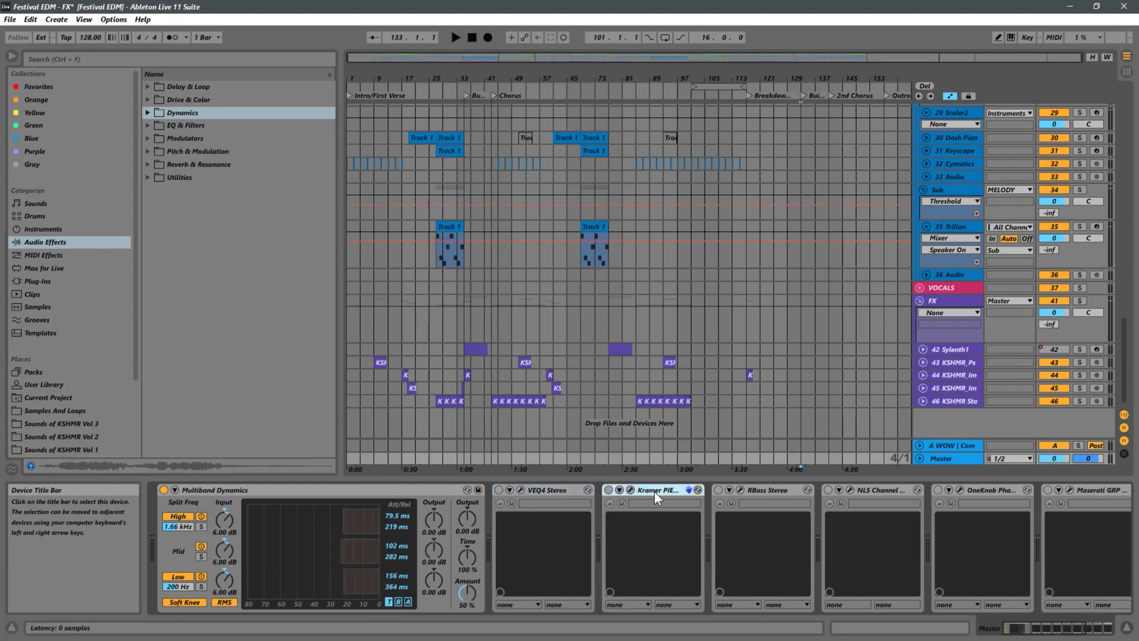
pyautogui.click(742, 491)
pyautogui.click(858, 494)
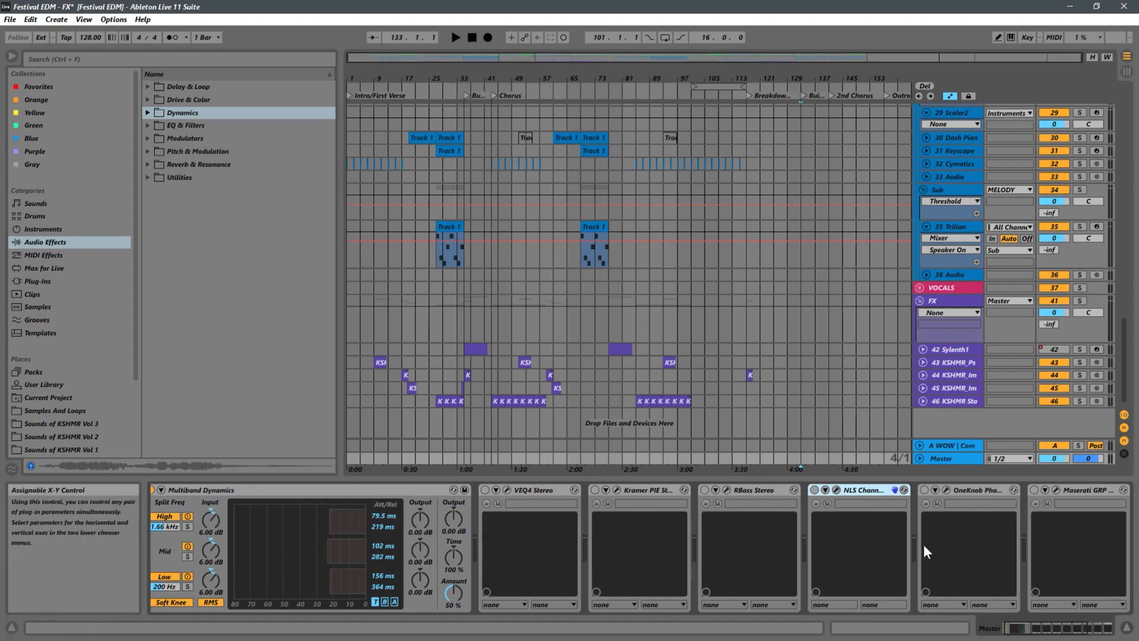
# Step: Open the plug-in window of L2 Stereo near the end of the Master chain
pyautogui.scroll(-5, 926, 558)
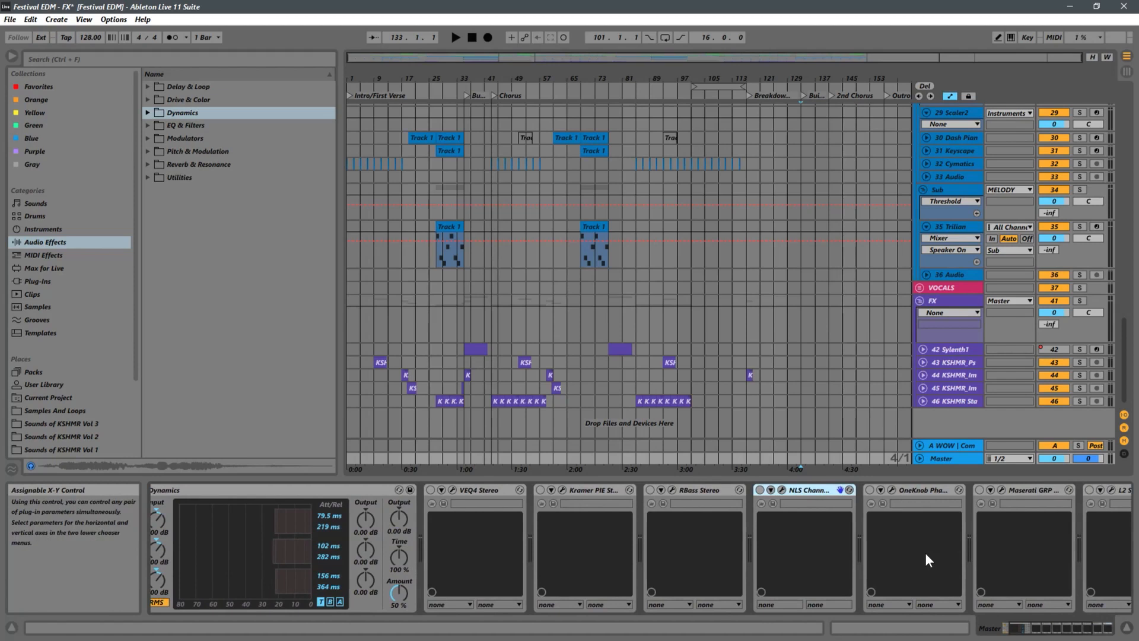
pyautogui.scroll(-1, 928, 558)
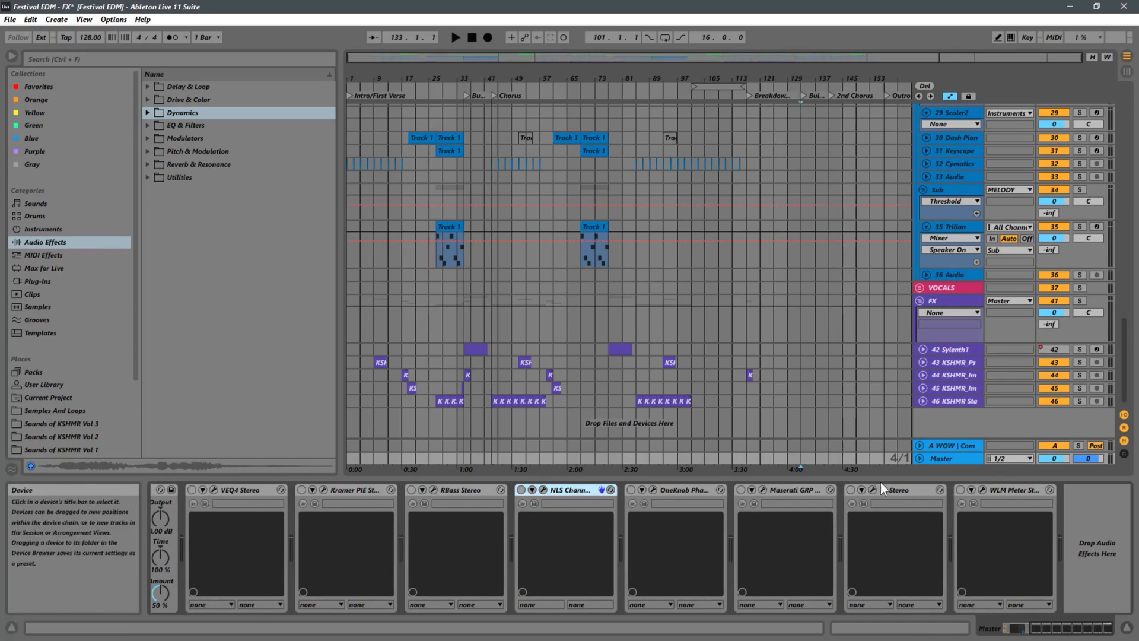
pyautogui.hscroll(-2, 269, 540)
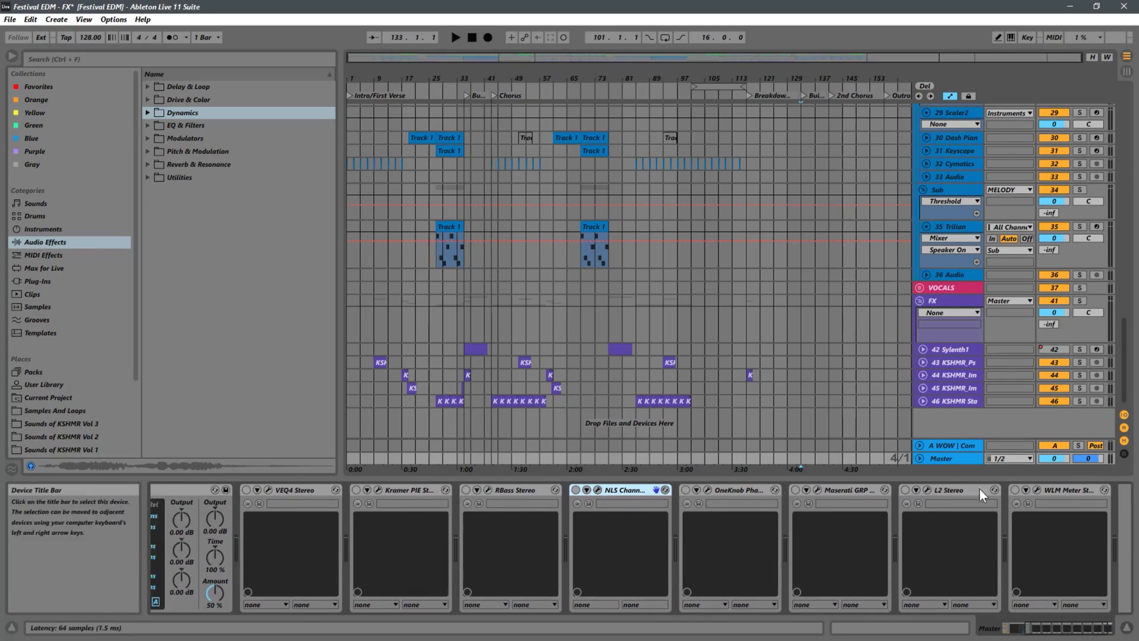
pyautogui.click(952, 491)
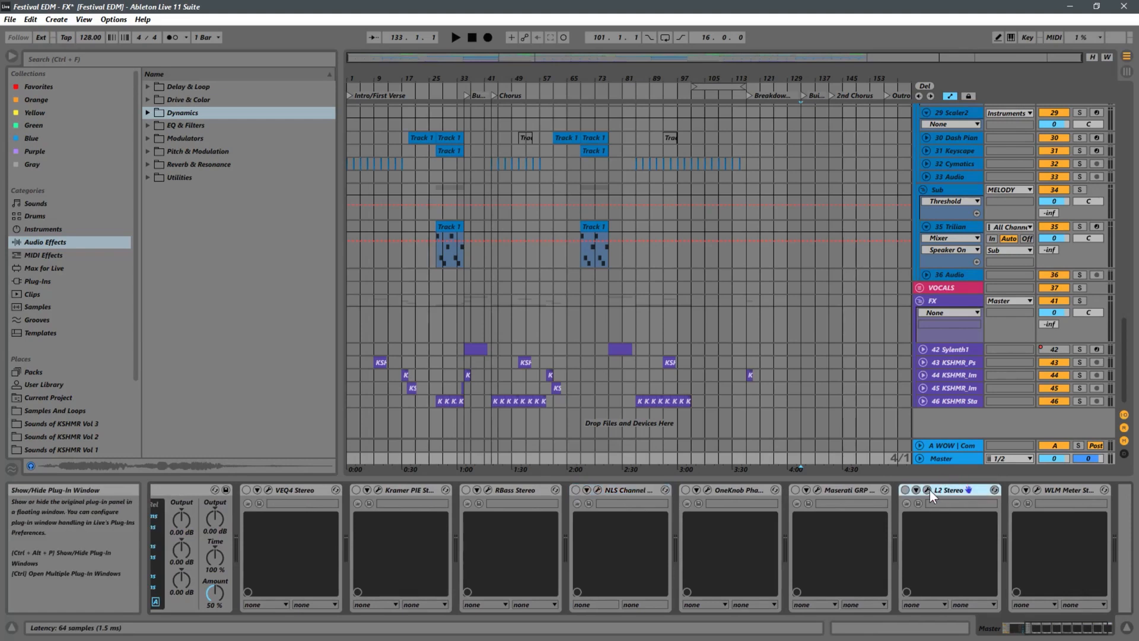
pyautogui.click(927, 490)
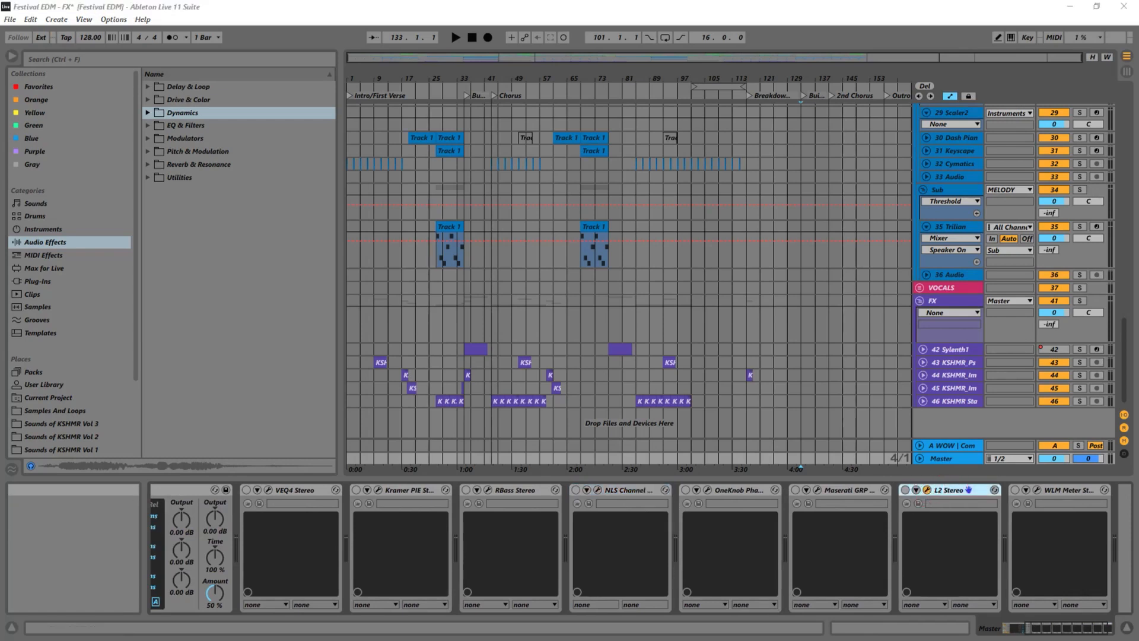
# Step: Look over the L2 Ultramaximizer settings, close its window and go through the Master chain back to Multiband Dynamics
pyautogui.moveTo(443, 308); pyautogui.dragTo(402, 287)
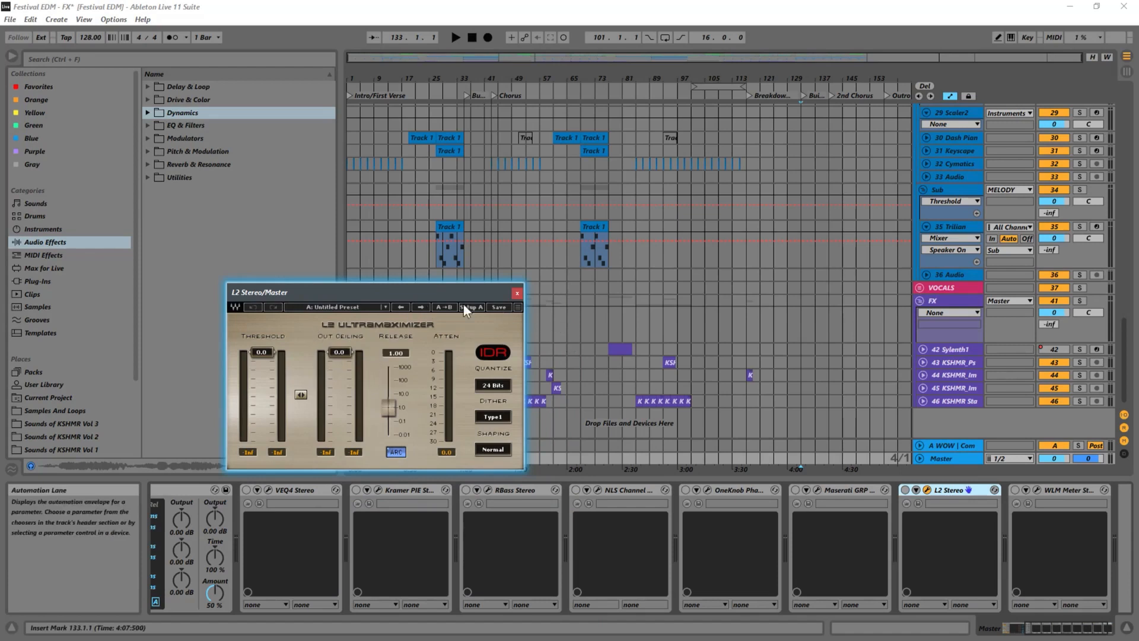
pyautogui.click(517, 292)
pyautogui.scroll(1, 743, 523)
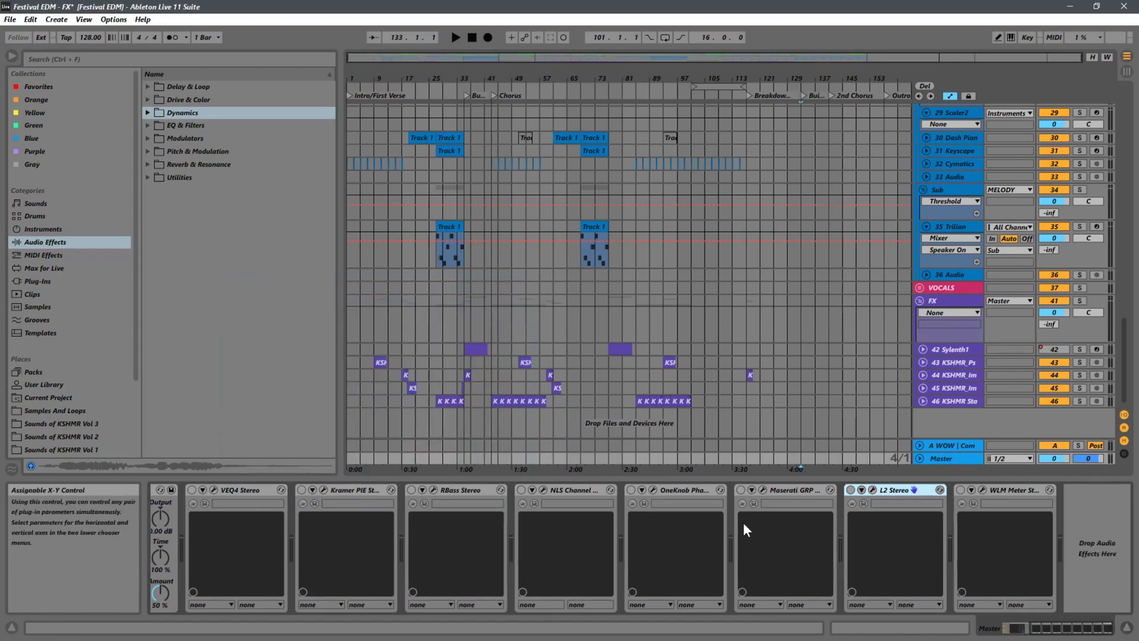
pyautogui.scroll(5, 752, 533)
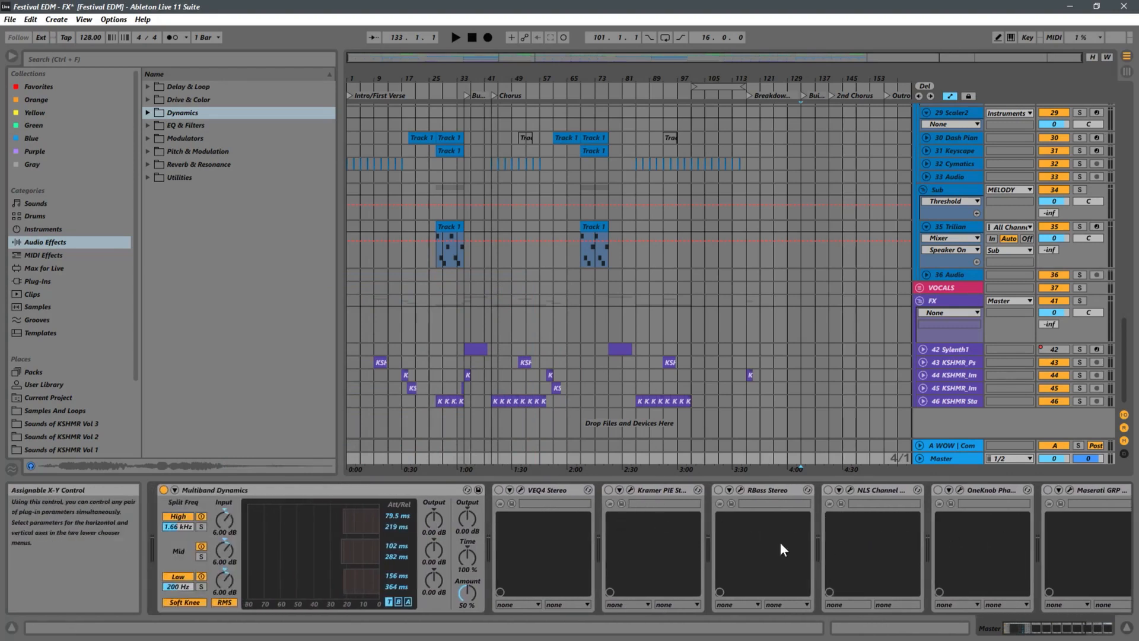
pyautogui.scroll(-3, 706, 540)
pyautogui.scroll(-3, 712, 547)
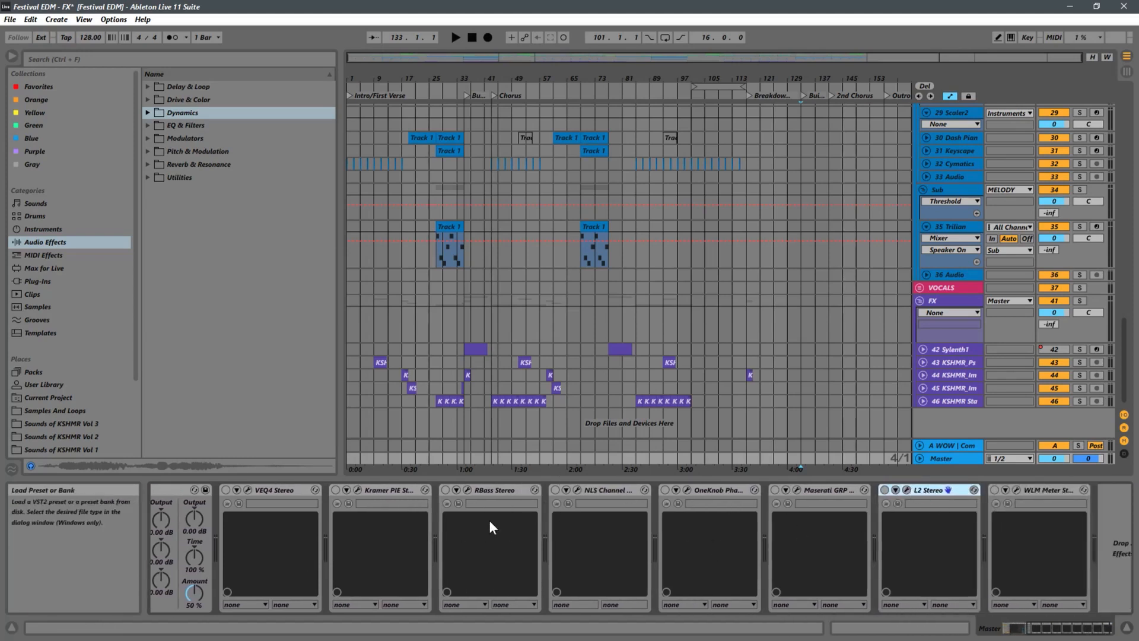
pyautogui.scroll(6, 485, 520)
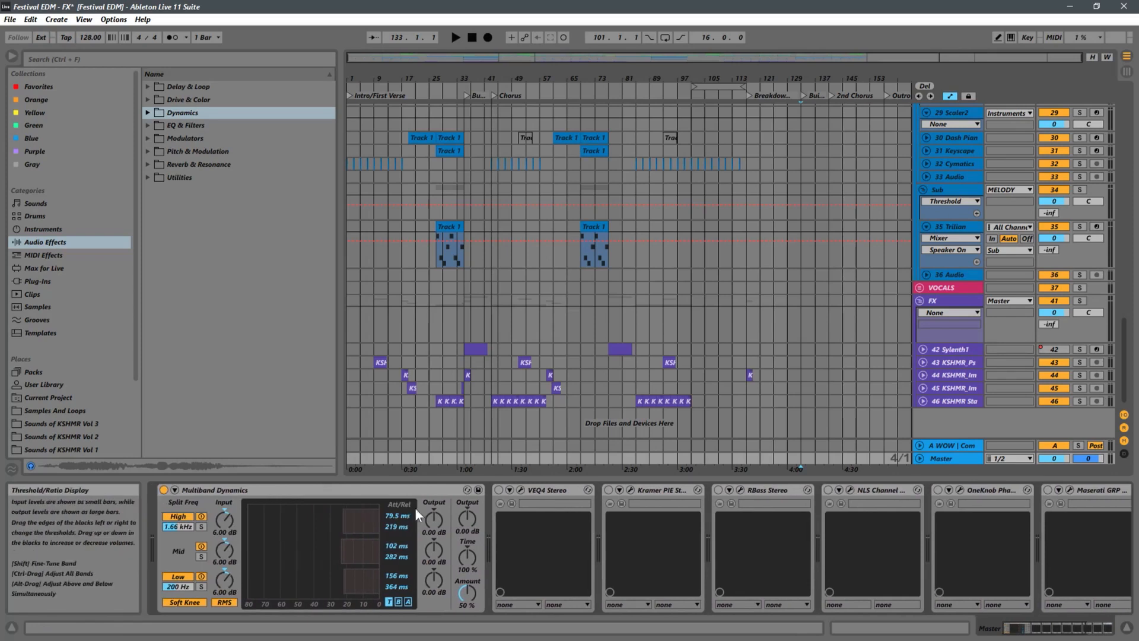
# Step: Play the song from the beginning through Multiband Dynamics and try a lower upper threshold on the High band
pyautogui.click(310, 492)
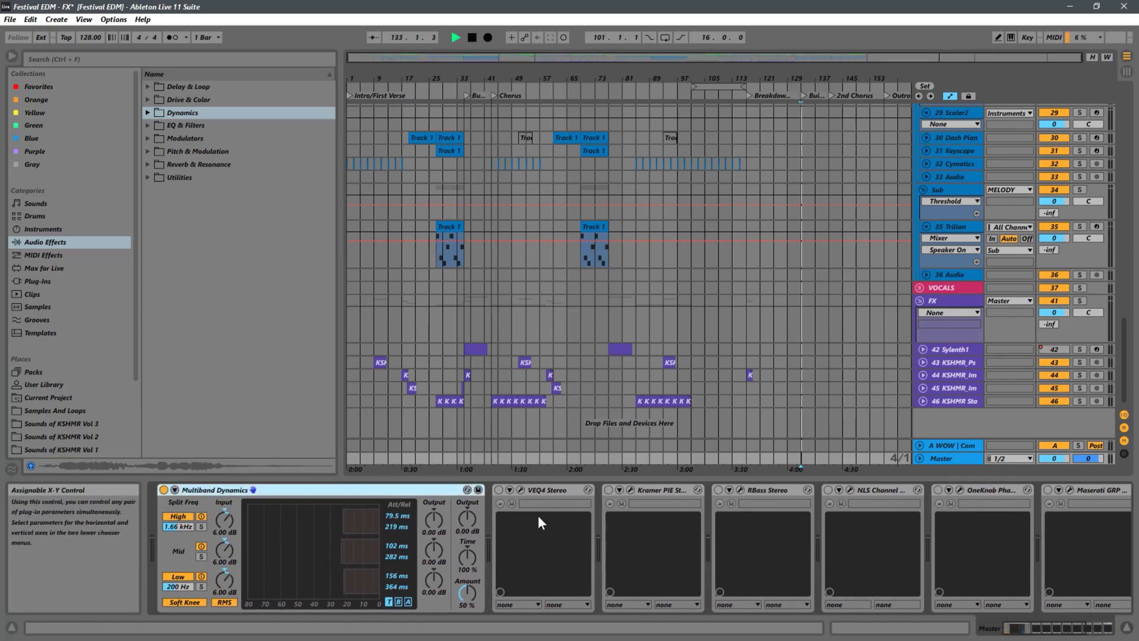
pyautogui.click(352, 454)
pyautogui.press('space')
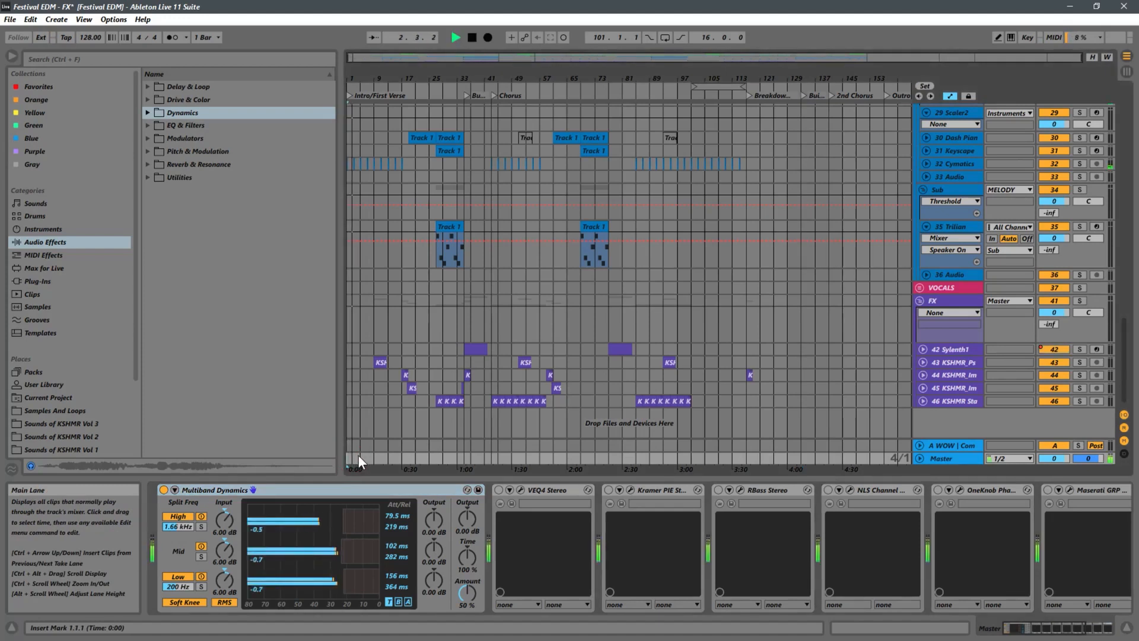
pyautogui.press('space')
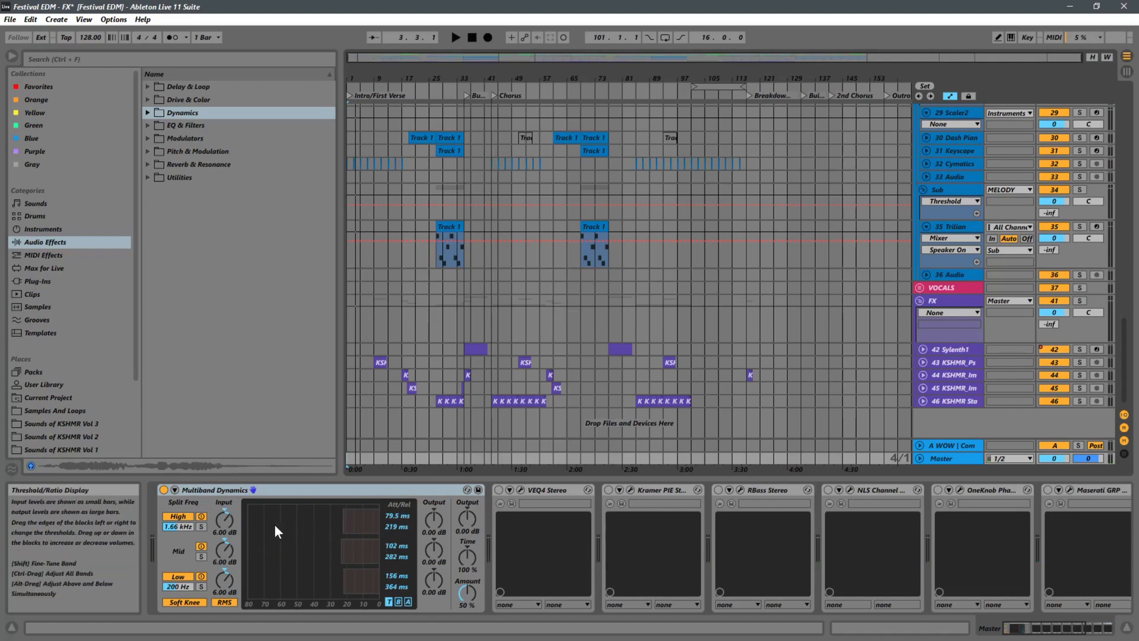
pyautogui.press('space')
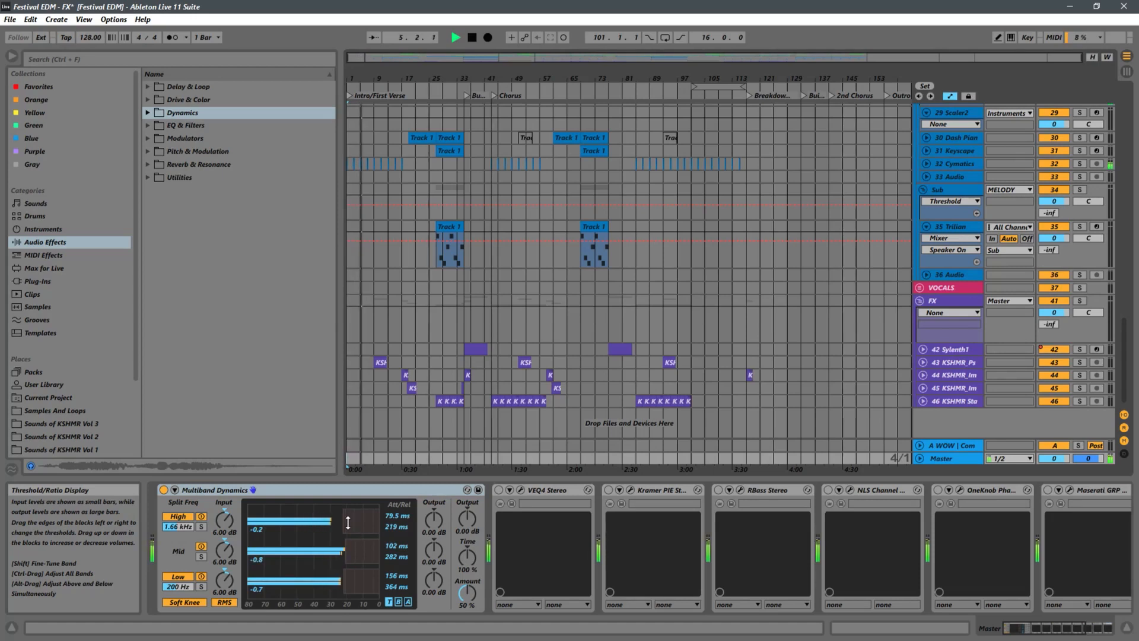
pyautogui.moveTo(344, 523); pyautogui.dragTo(336, 523)
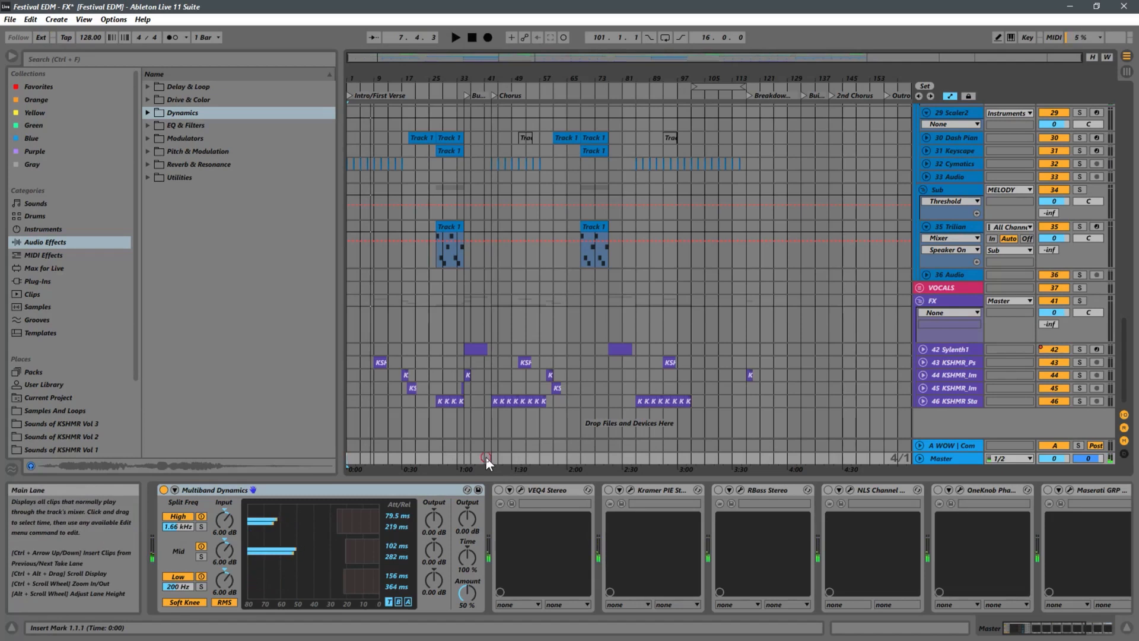
# Step: Play the Chorus from bar 43 and slightly raise the Low band's upper threshold in Multiband Dynamics
pyautogui.click(486, 456)
pyautogui.click(493, 457)
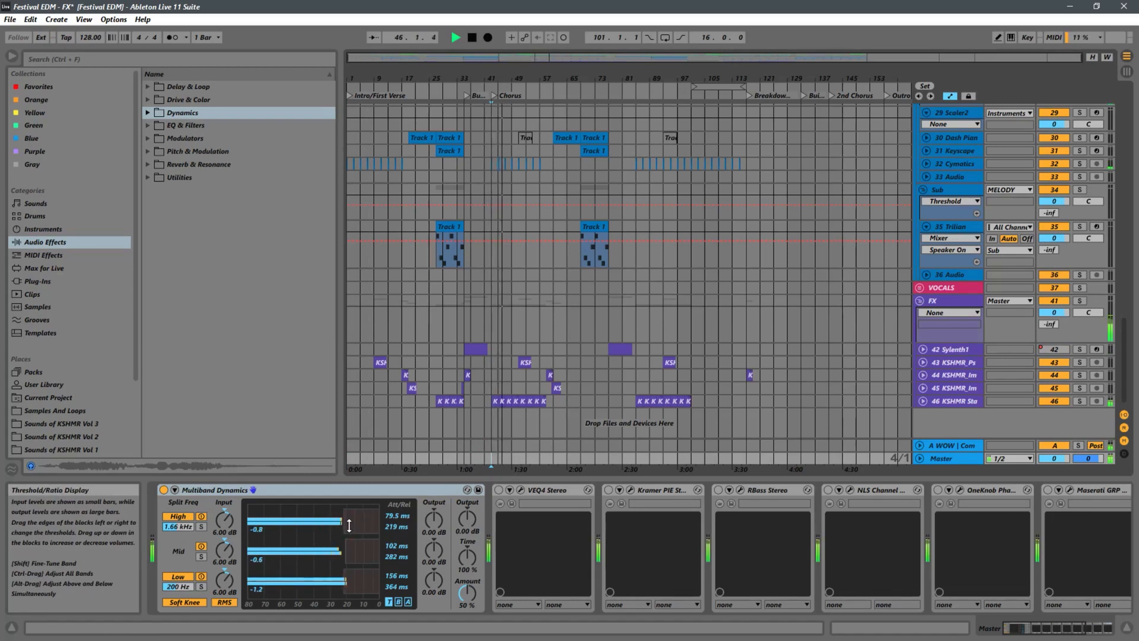
pyautogui.click(344, 586)
pyautogui.moveTo(346, 587); pyautogui.dragTo(353, 588)
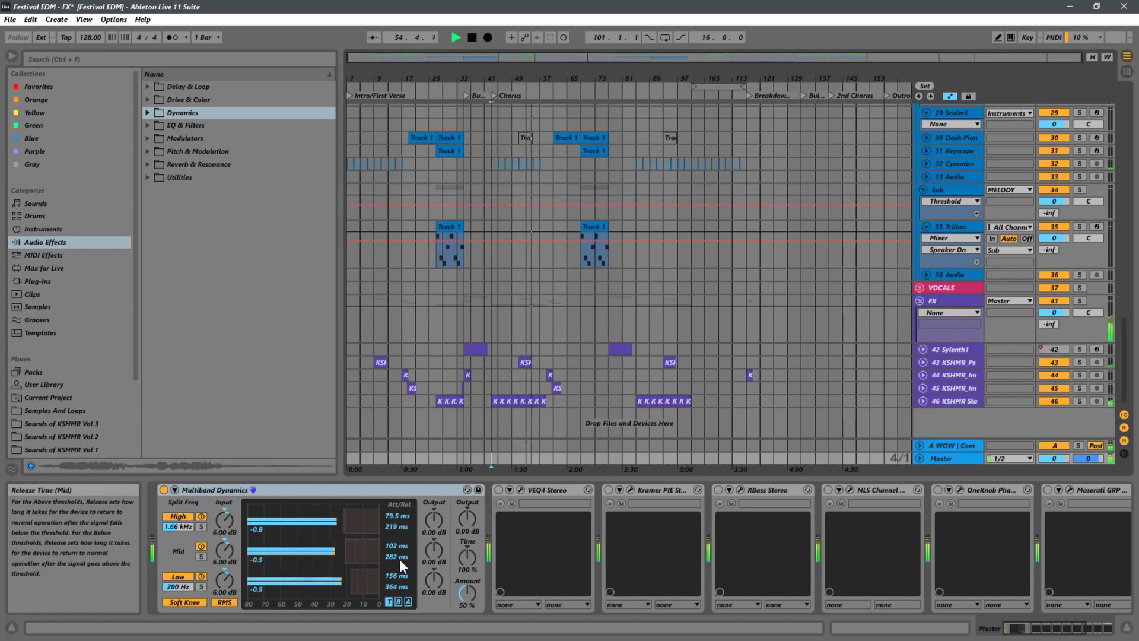
pyautogui.press('space')
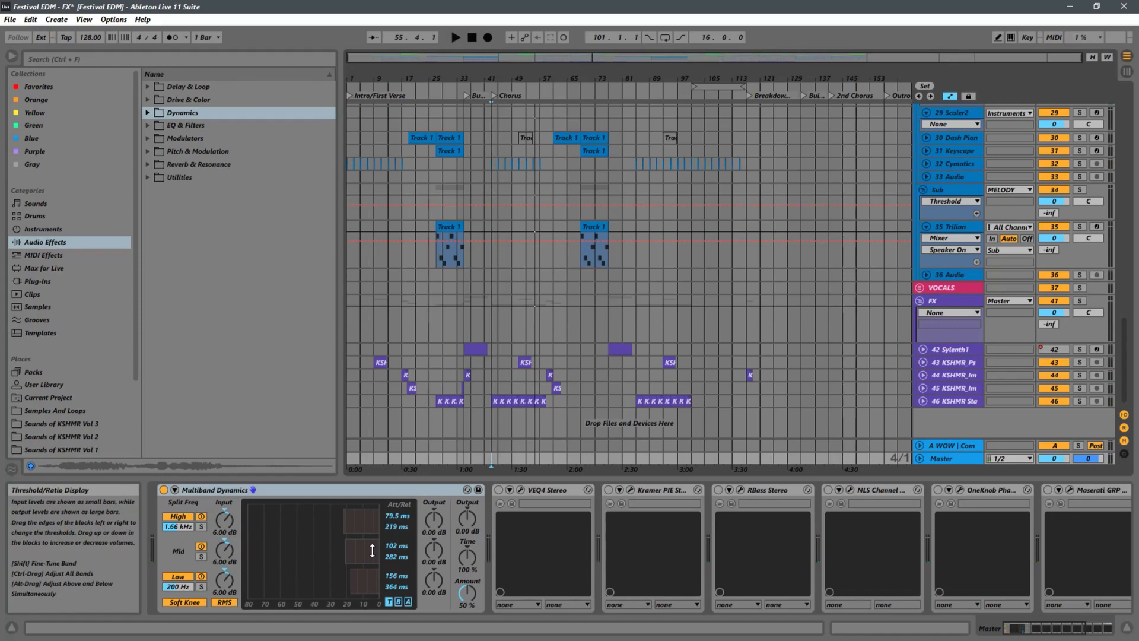
# Step: Activate the VEQ4 Stereo plug-in on the Master chain and open its window over the arrangement
pyautogui.click(565, 492)
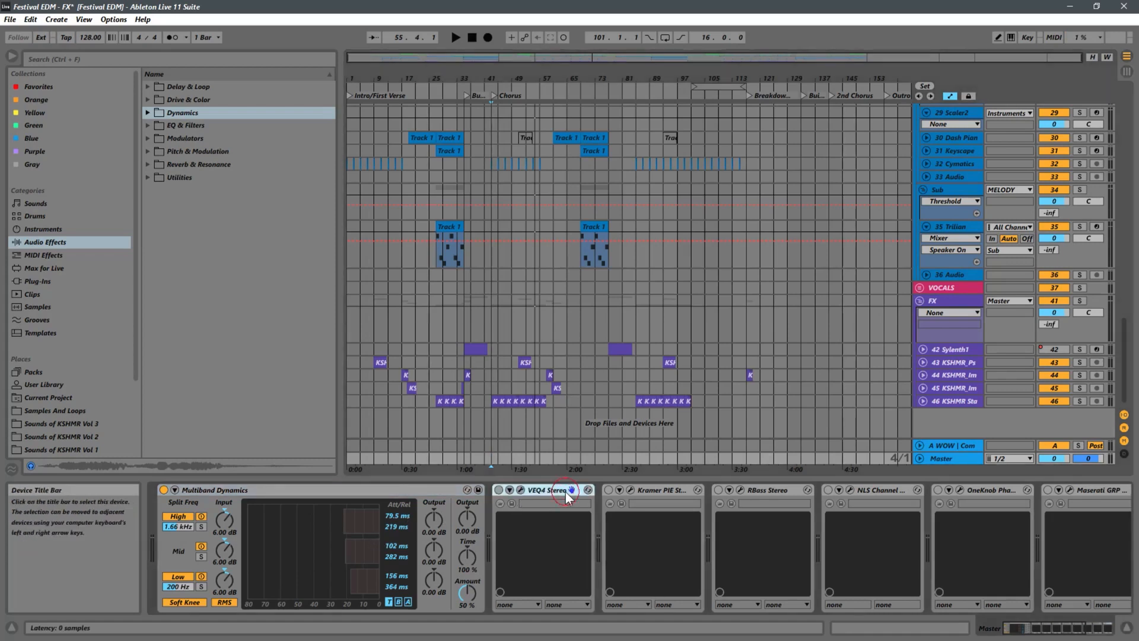
pyautogui.click(498, 490)
pyautogui.click(522, 490)
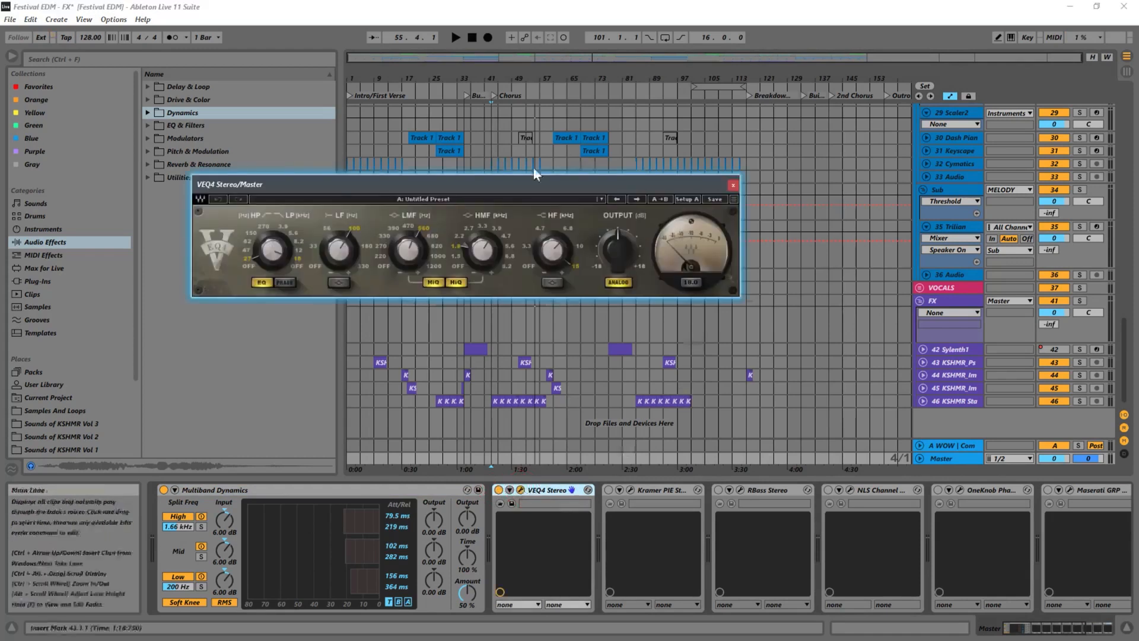
pyautogui.moveTo(446, 180); pyautogui.dragTo(594, 181)
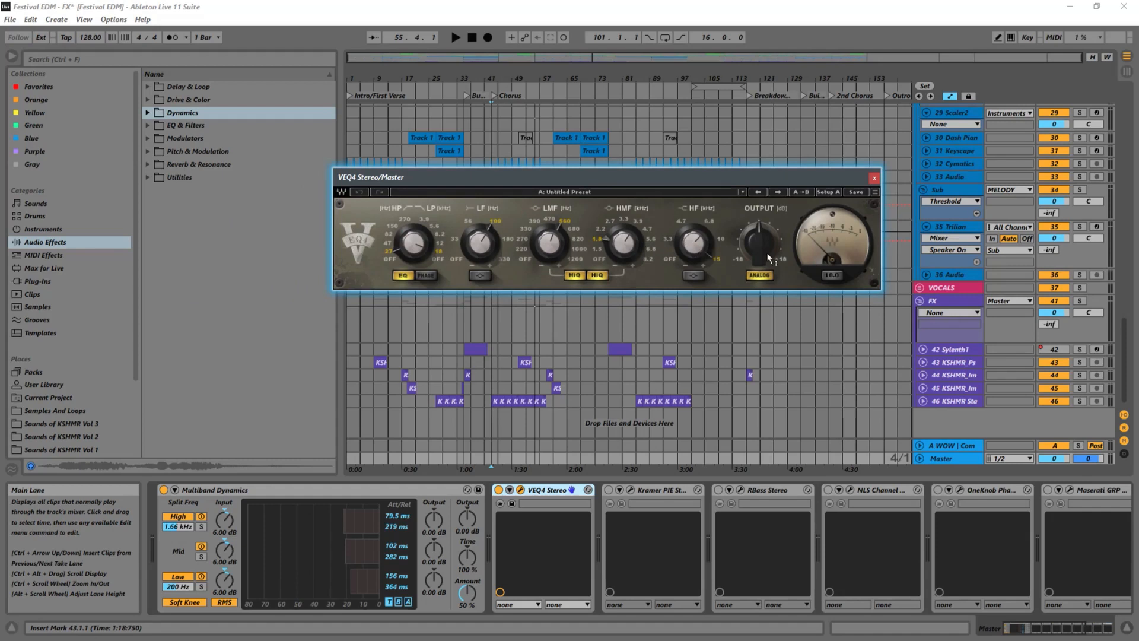
# Step: Play the Chorus while repeatedly bypassing and reactivating VEQ4 Stereo to compare the sound, leaving it active
pyautogui.moveTo(766, 251)
pyautogui.moveTo(620, 250)
pyautogui.press('space')
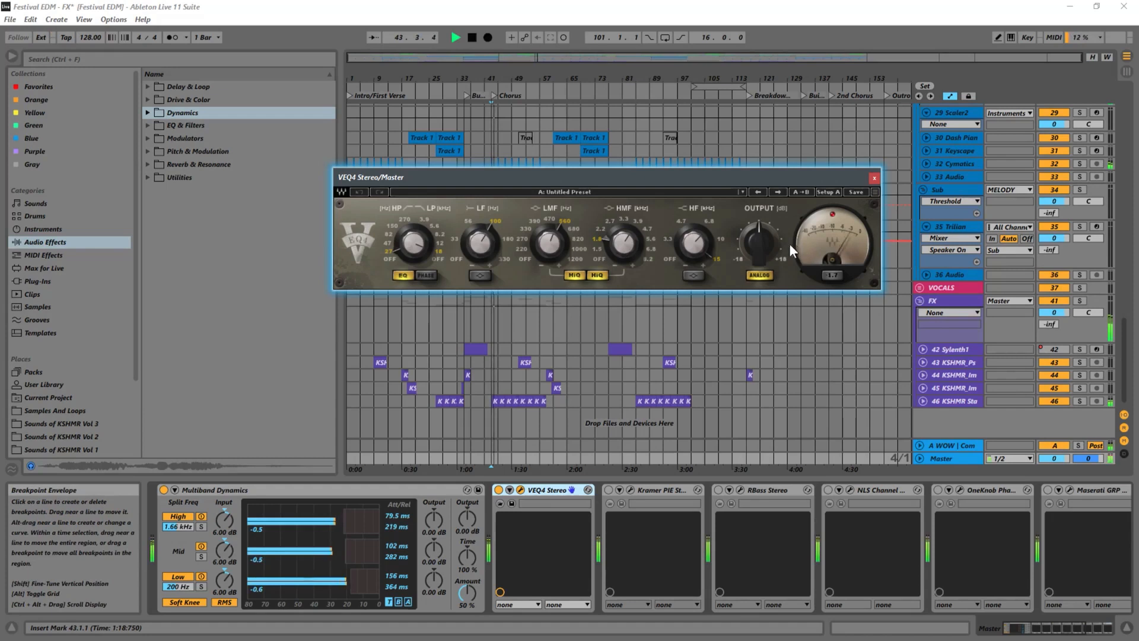
pyautogui.click(504, 492)
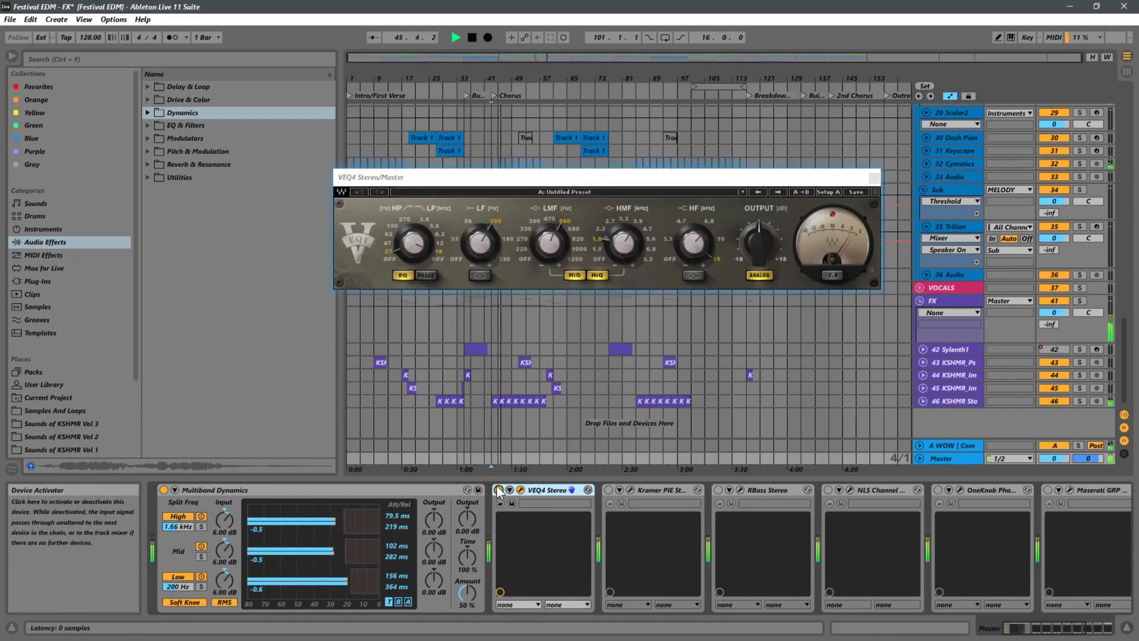
pyautogui.click(498, 490)
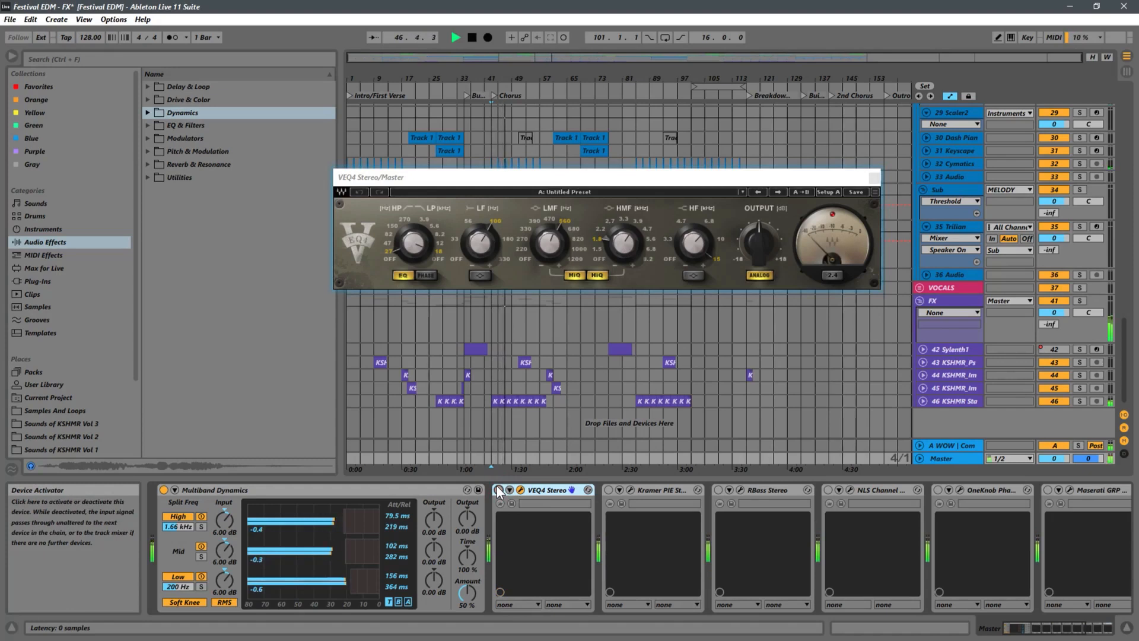
pyautogui.click(499, 490)
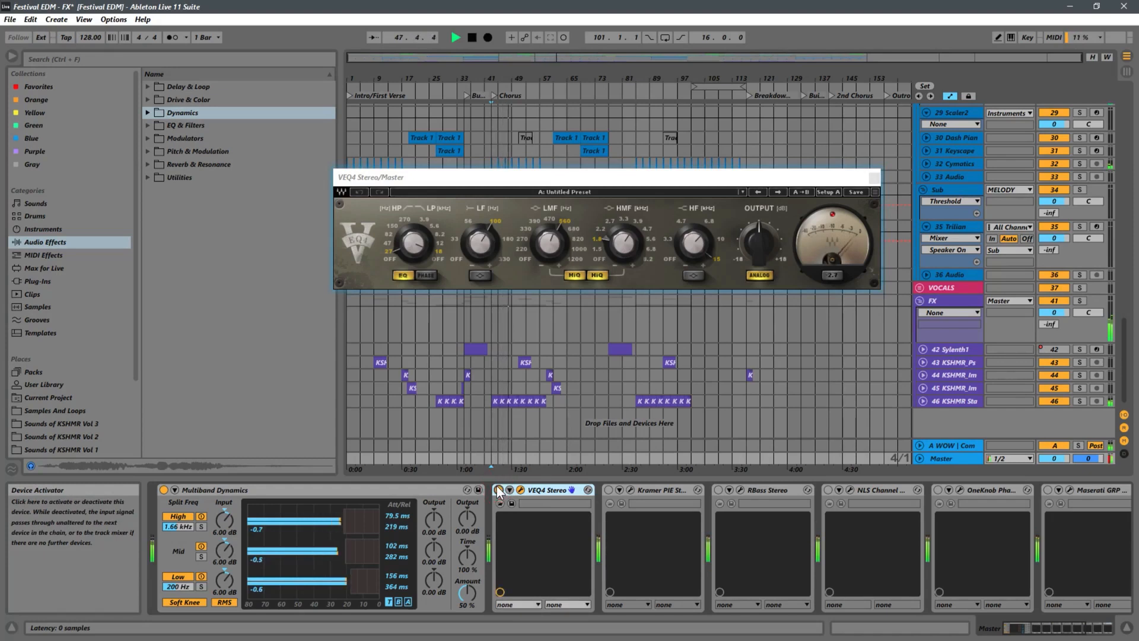
pyautogui.click(498, 490)
pyautogui.click(499, 490)
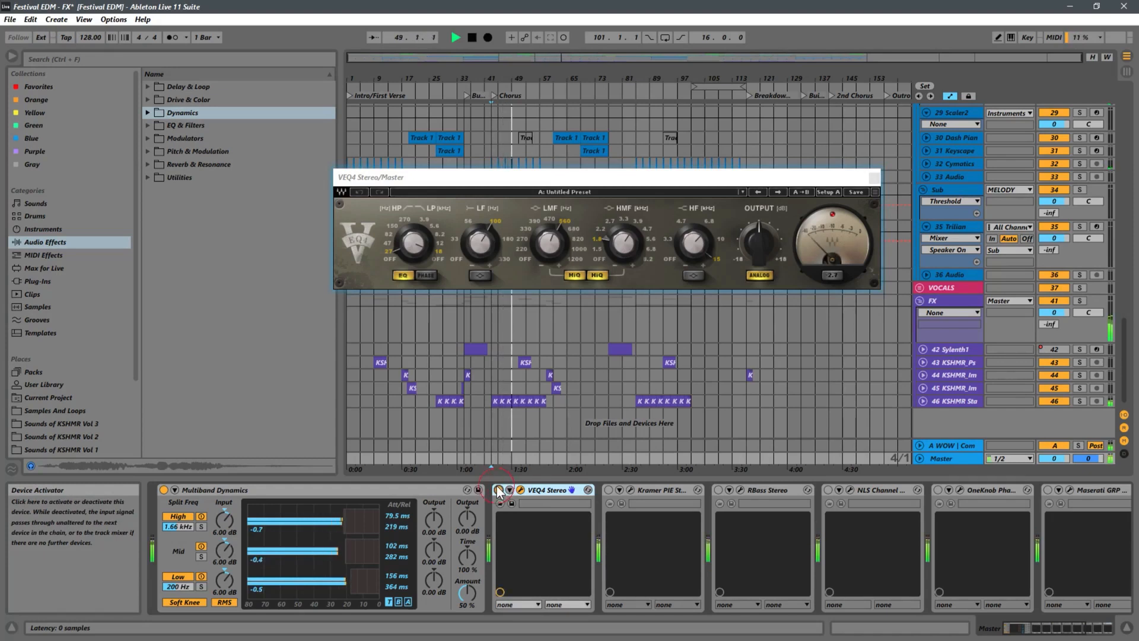
pyautogui.press('space')
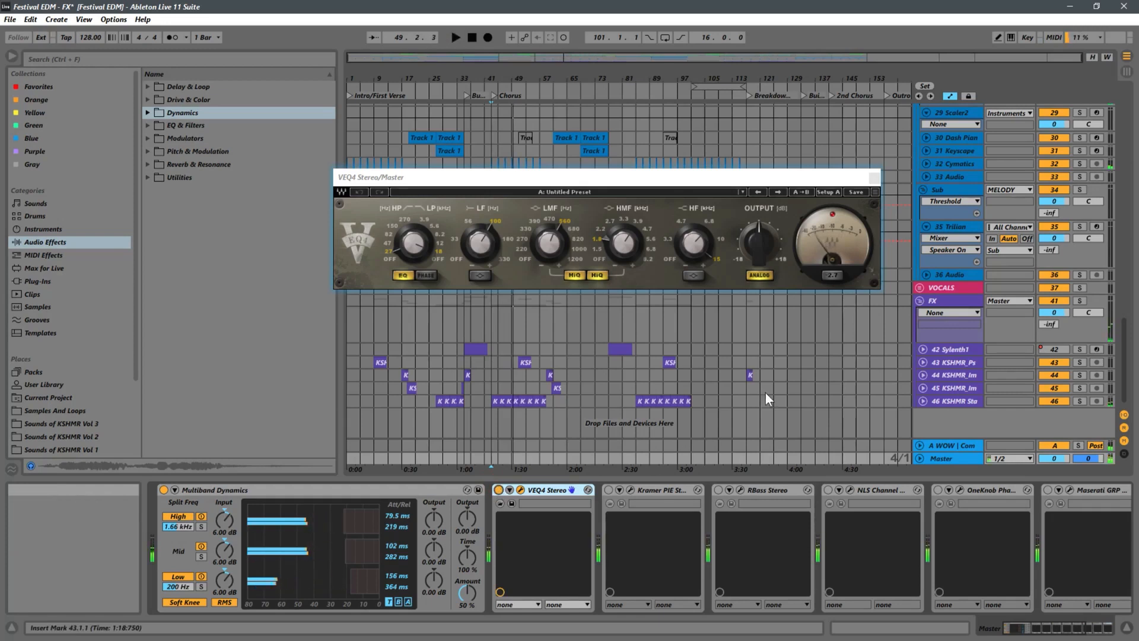
# Step: Reposition the VEQ4 window, play the Chorus and toggle the LMF band's HiQ switch off and back on
pyautogui.moveTo(603, 177); pyautogui.dragTo(449, 121)
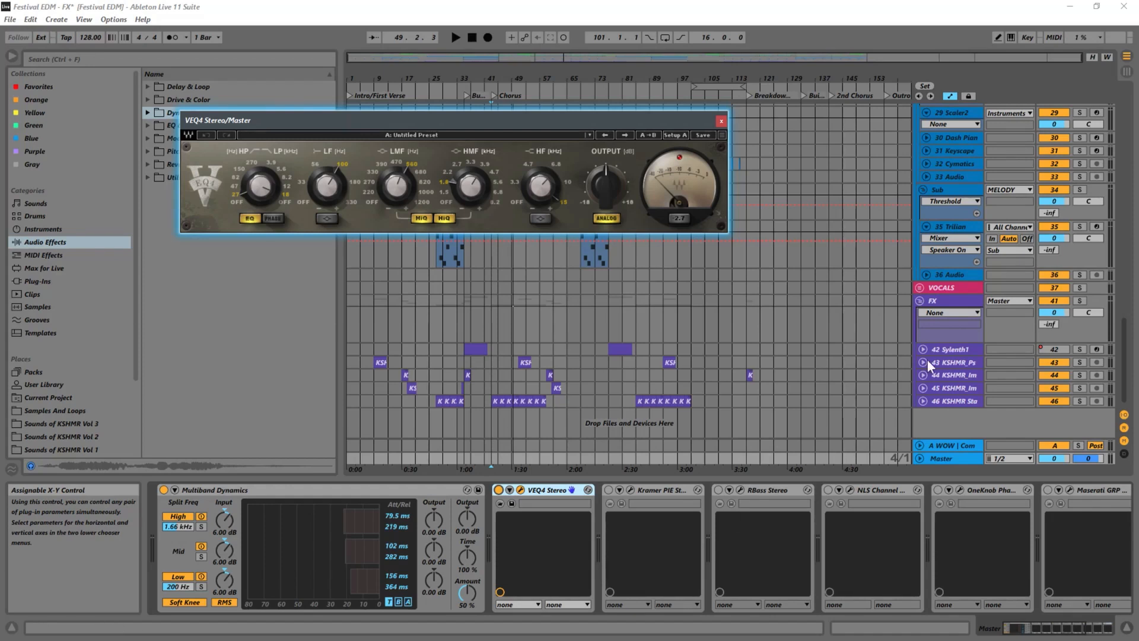
pyautogui.moveTo(369, 117); pyautogui.dragTo(324, 126)
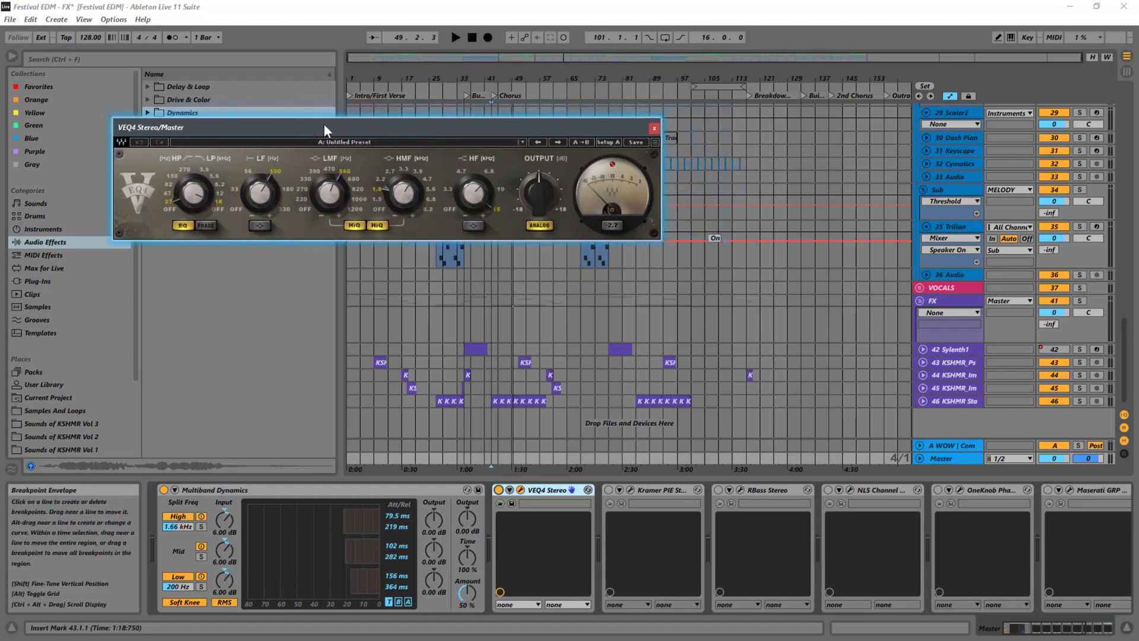
pyautogui.moveTo(503, 127); pyautogui.dragTo(738, 119)
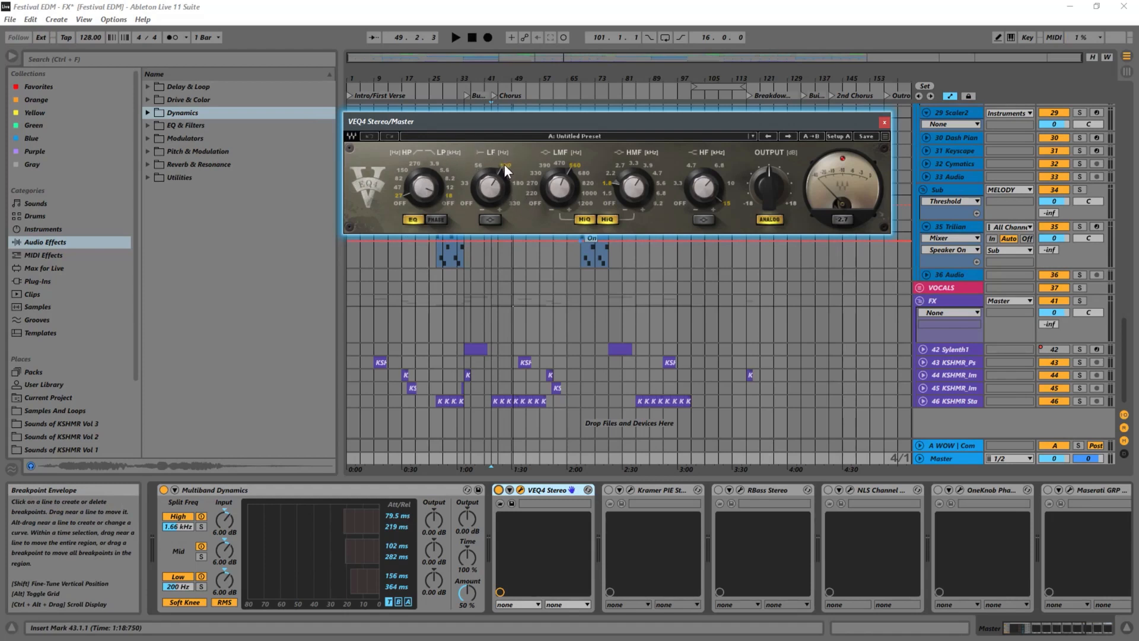
pyautogui.press('space')
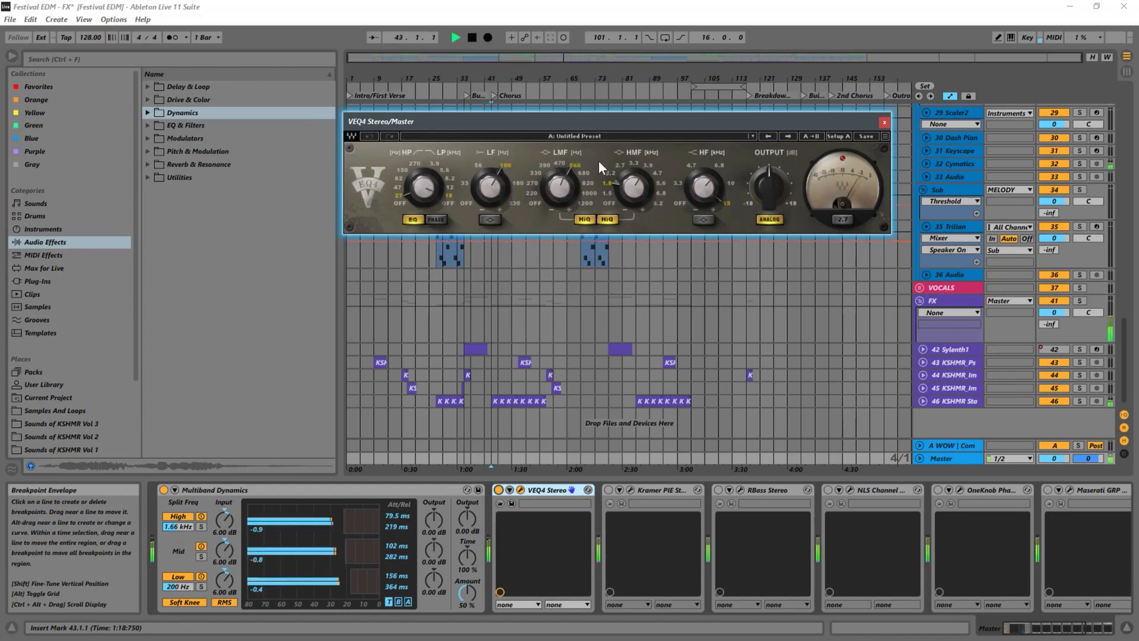
pyautogui.click(586, 221)
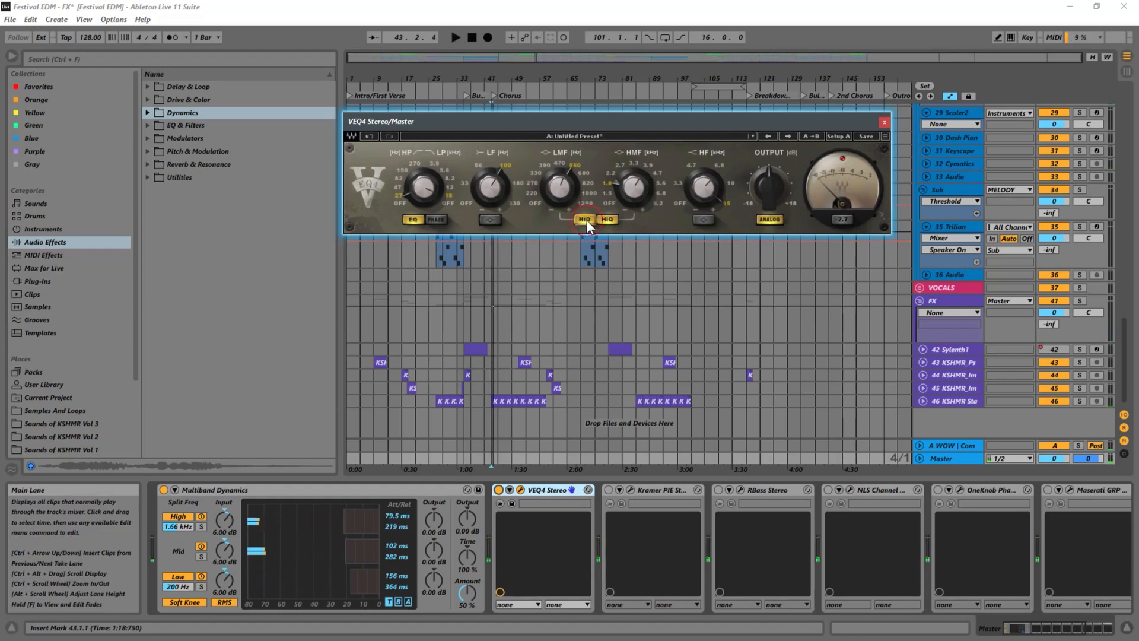
pyautogui.click(587, 220)
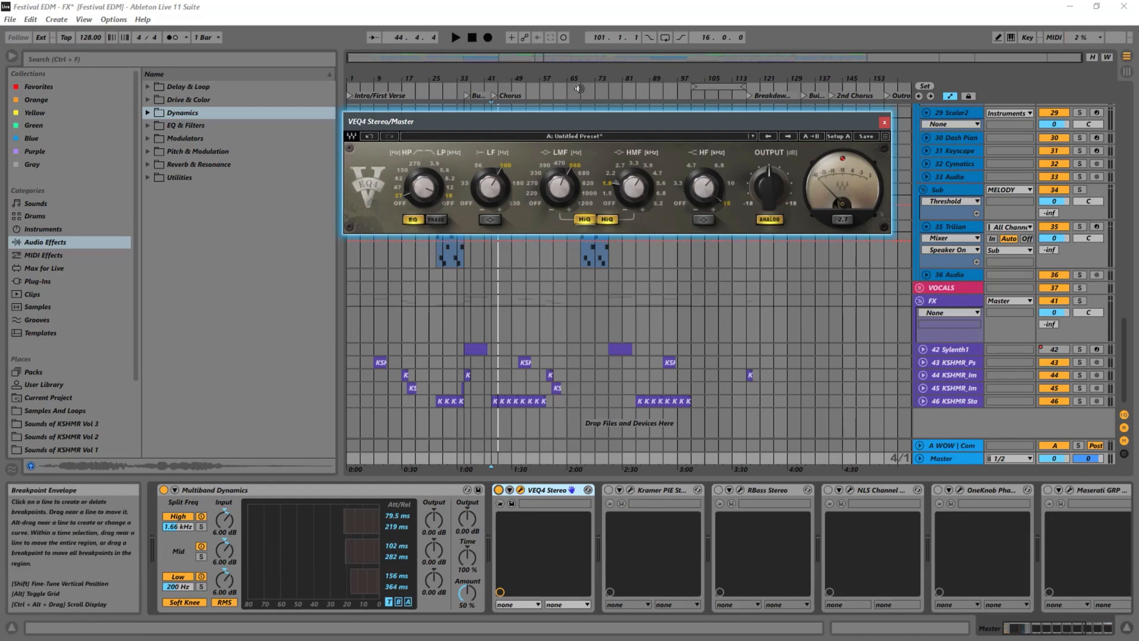
# Step: Close the VEQ4 window, activate Kramer PIE Stereo and place its open plug-in window beside the arrangement
pyautogui.click(631, 490)
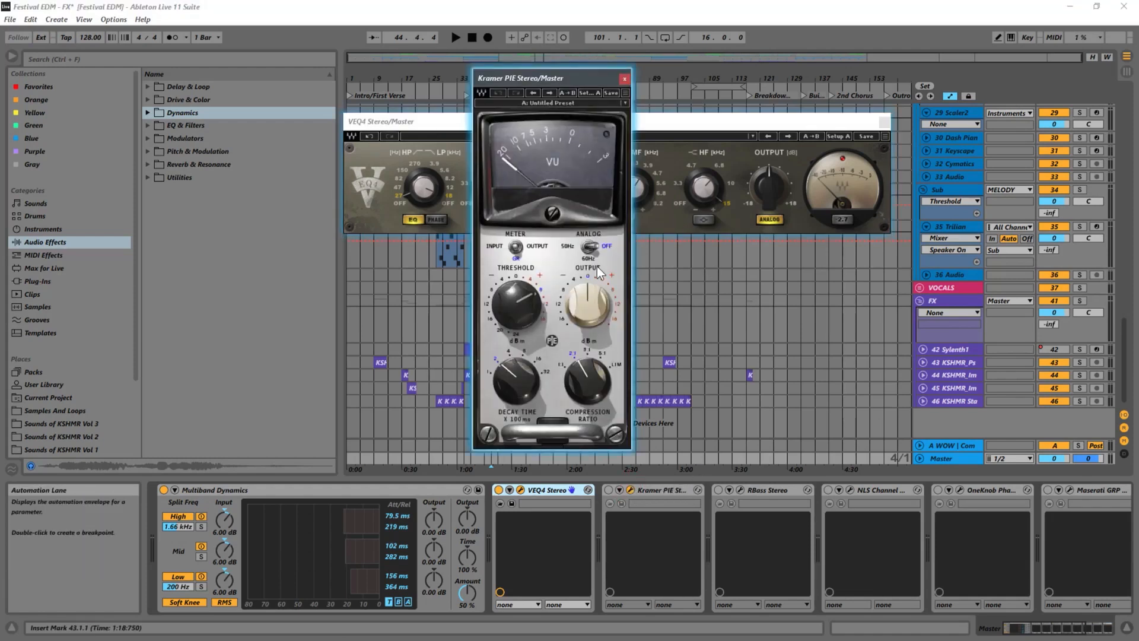
pyautogui.click(626, 80)
pyautogui.click(883, 121)
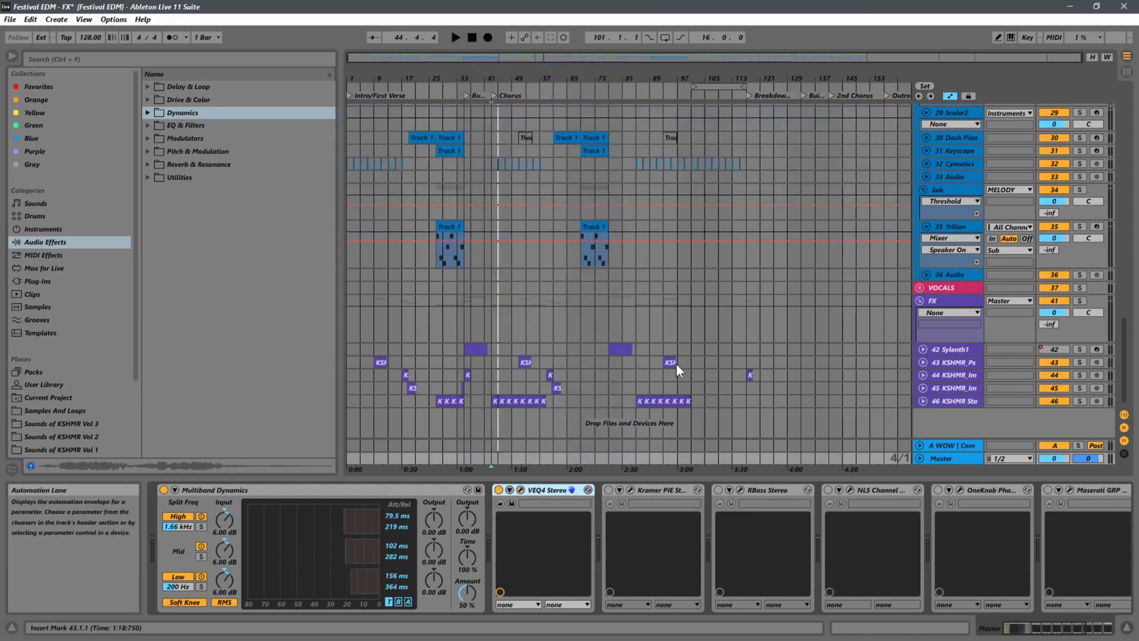
pyautogui.click(608, 490)
pyautogui.click(630, 490)
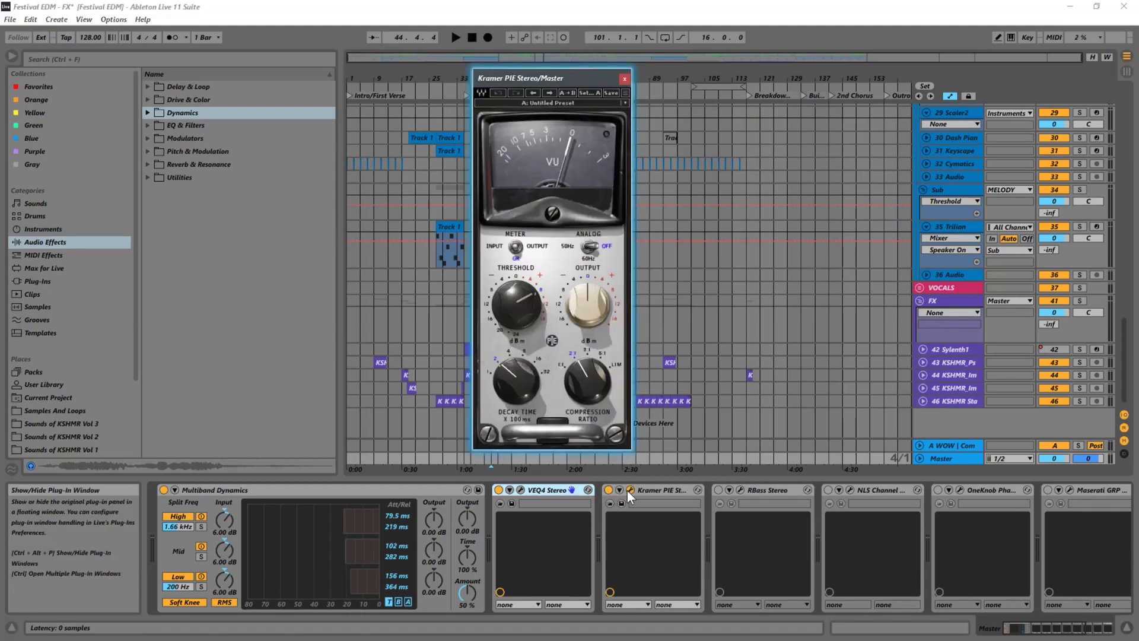
pyautogui.moveTo(560, 80); pyautogui.dragTo(296, 64)
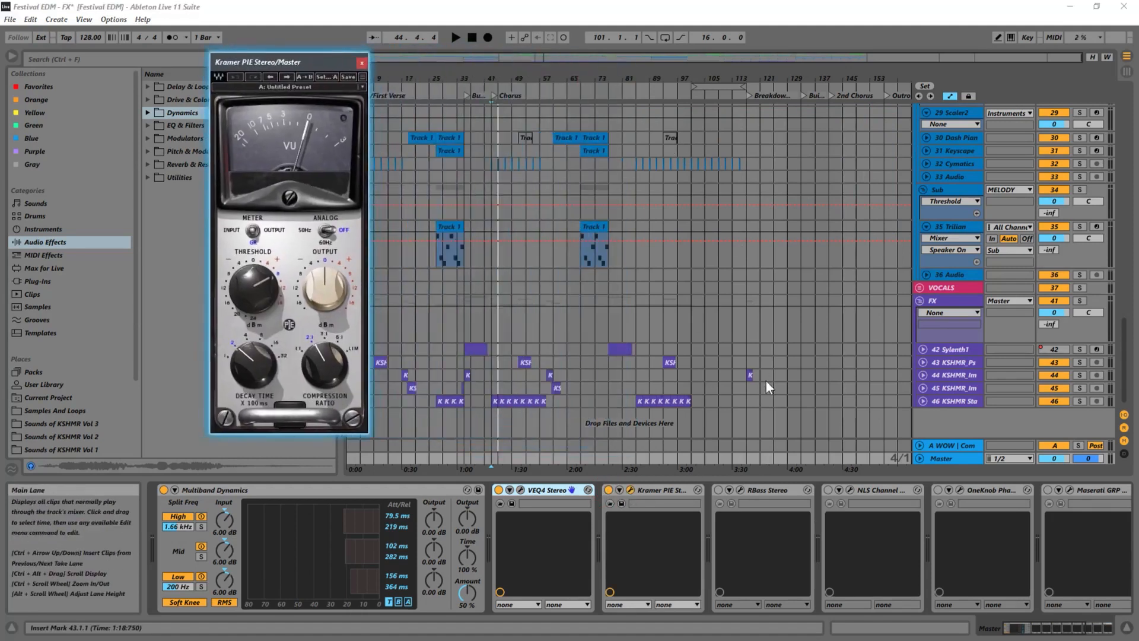
# Step: Activate the WLM Meter plug-in at the end of the Master chain
pyautogui.hscroll(5, 722, 536)
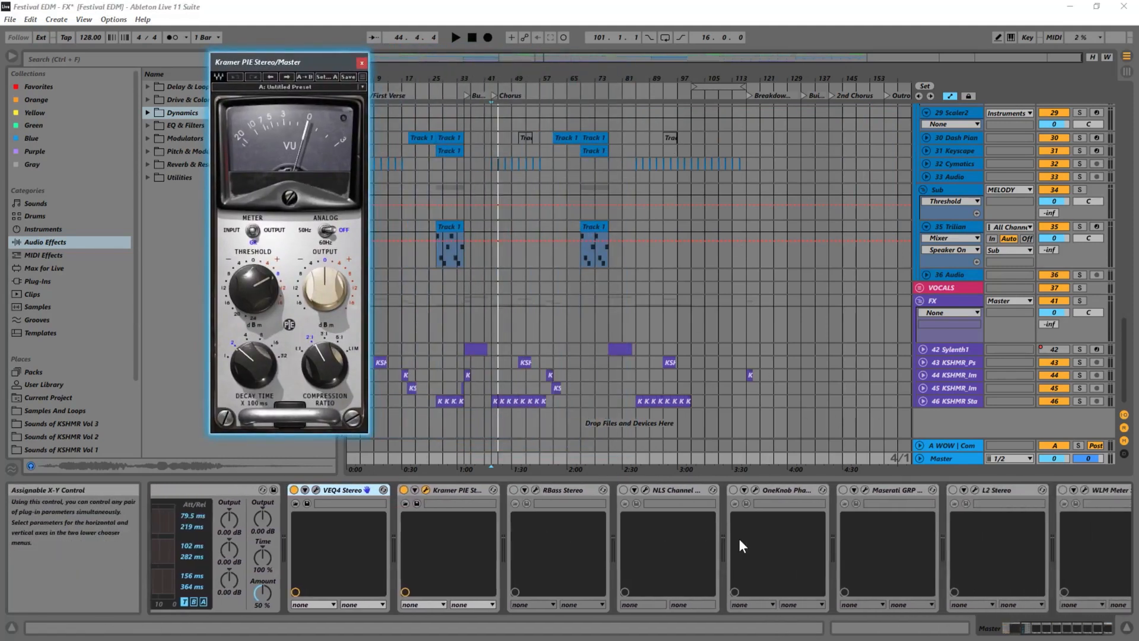
pyautogui.hscroll(3, 740, 540)
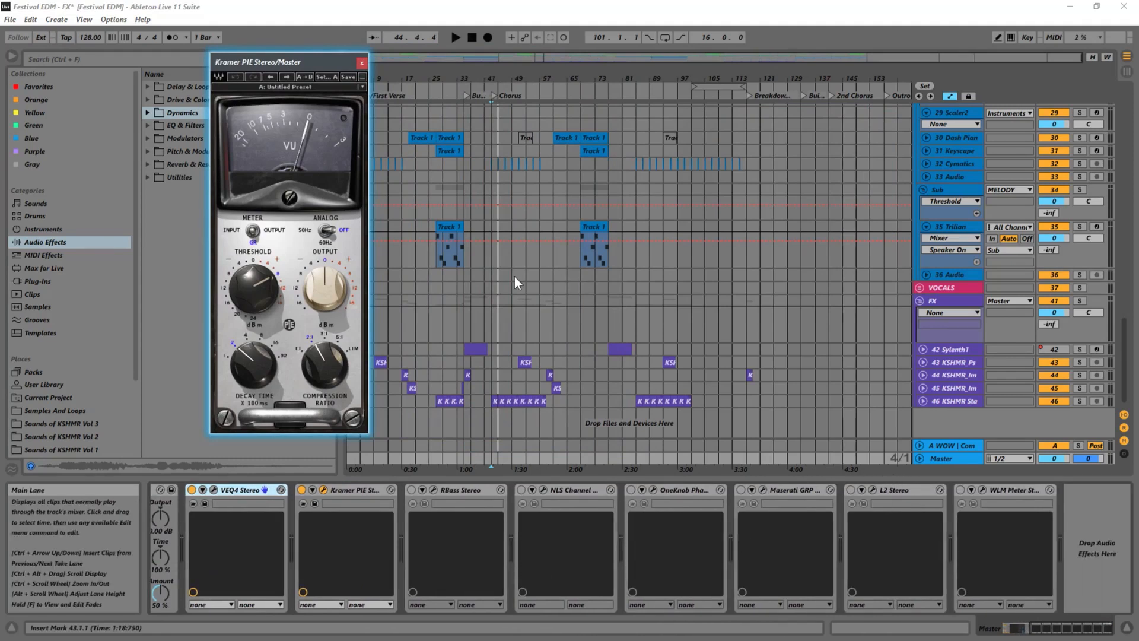
pyautogui.click(962, 492)
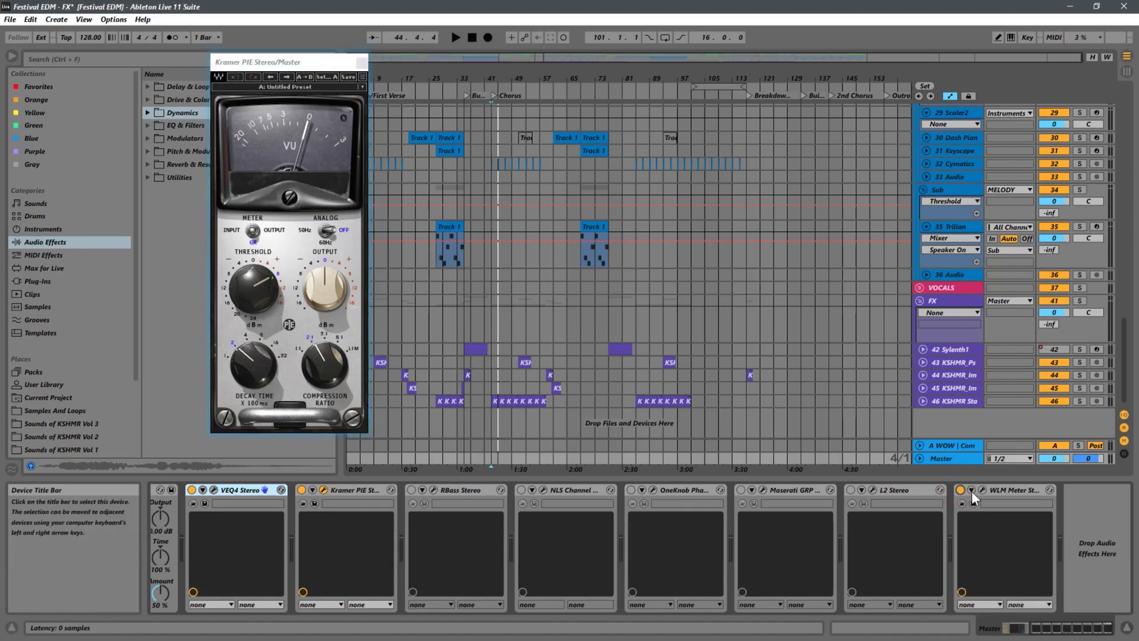
# Step: Open the WLM Meter window, play part of the Chorus to measure its loudness, and close the meter window
pyautogui.click(983, 490)
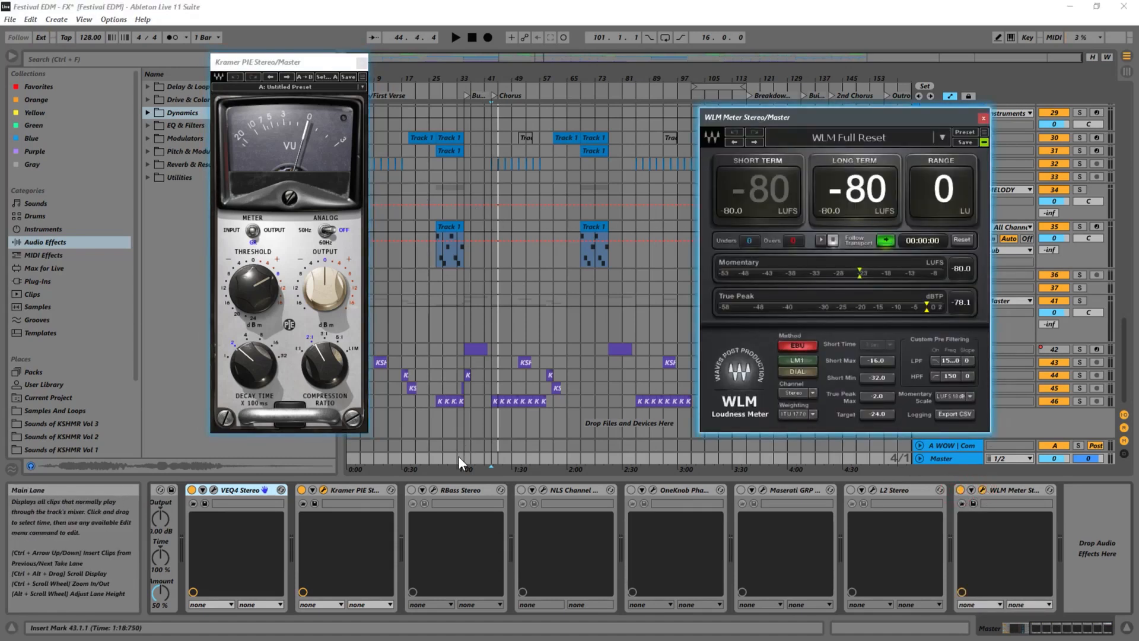
pyautogui.press('space')
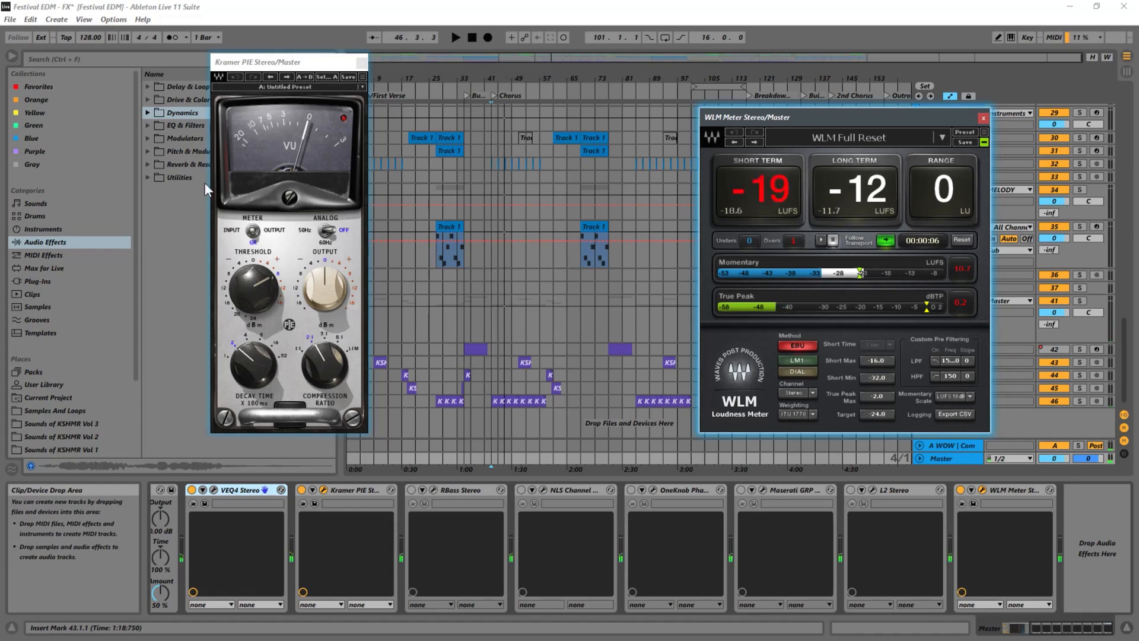
pyautogui.click(280, 57)
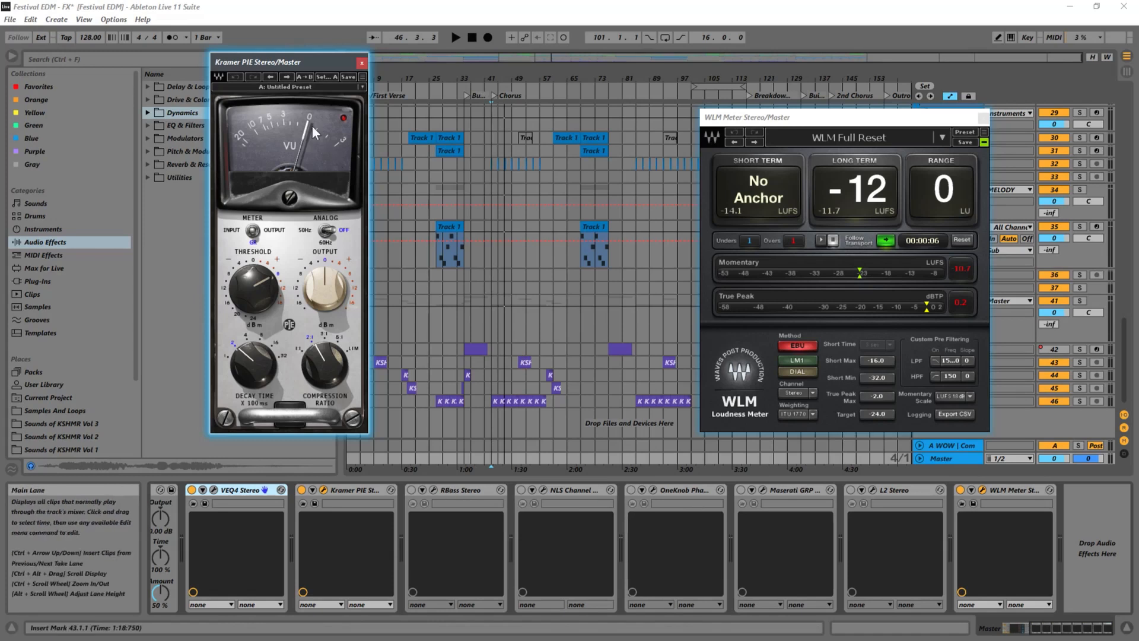
pyautogui.click(984, 118)
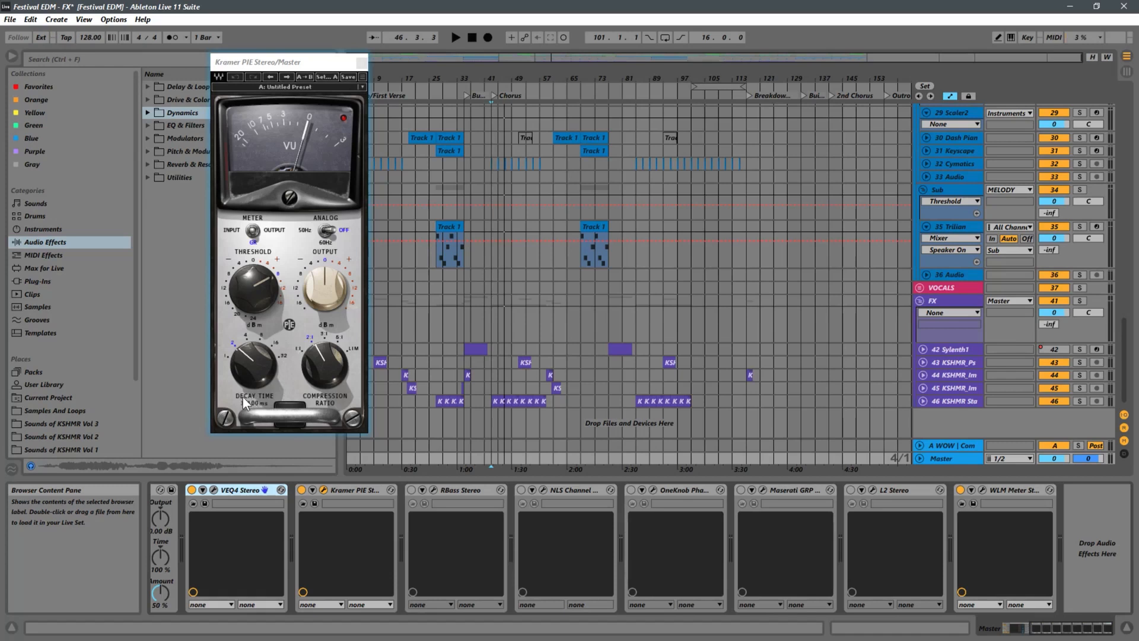
# Step: Play the Chorus while raising Kramer PIE's Output to about 7.6, reset it to 0, and stop playback
pyautogui.moveTo(265, 361)
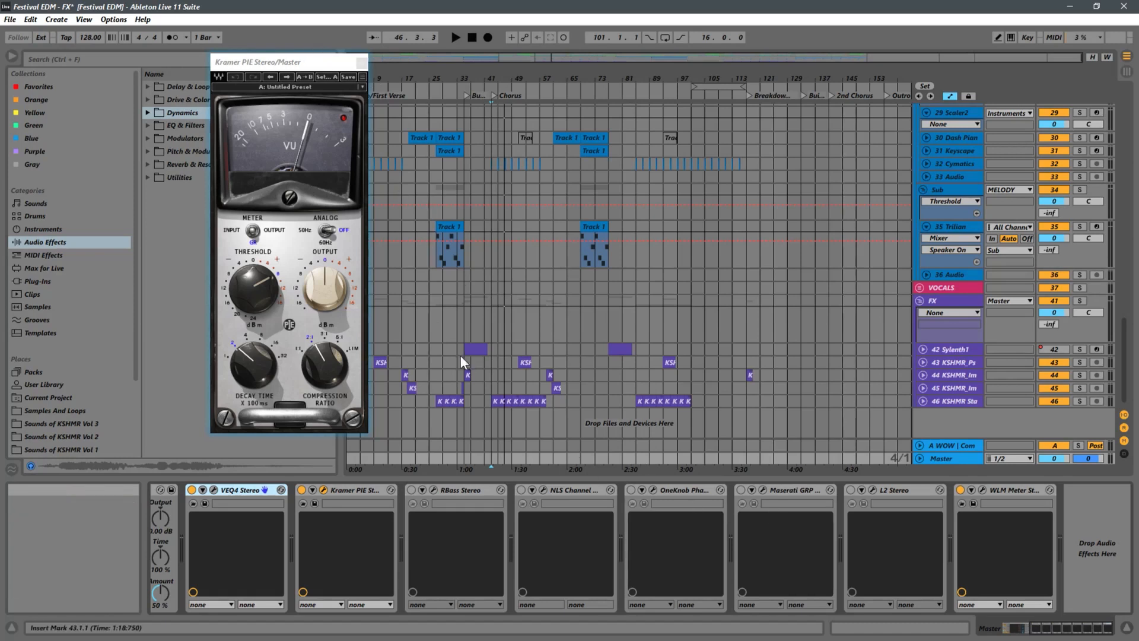
pyautogui.press('space')
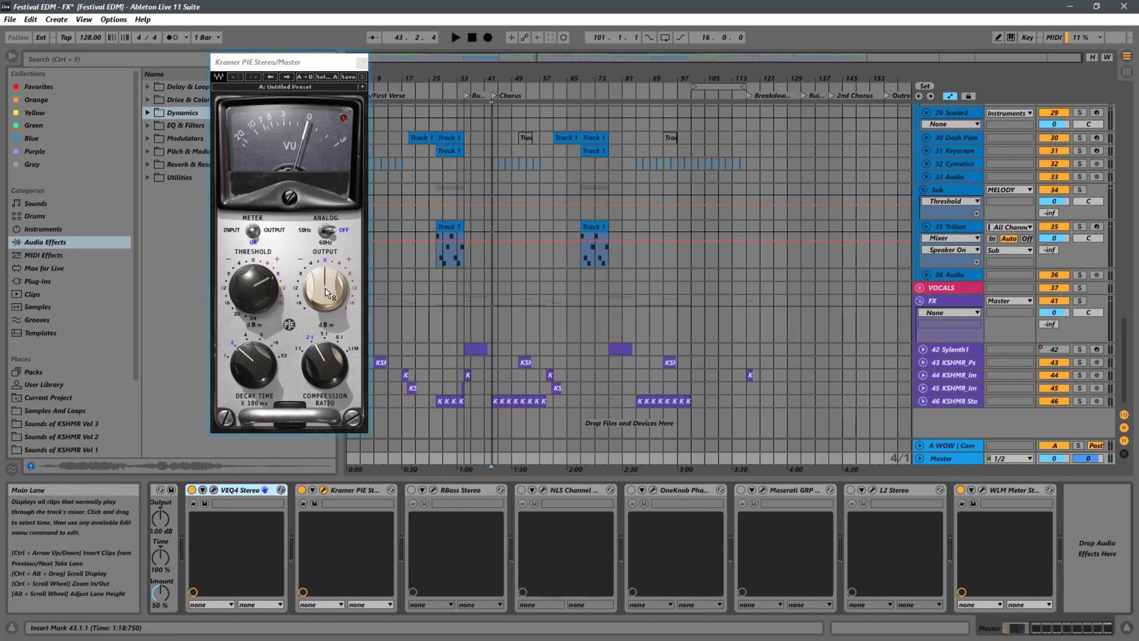
pyautogui.moveTo(325, 291)
pyautogui.moveTo(326, 298); pyautogui.dragTo(326, 295)
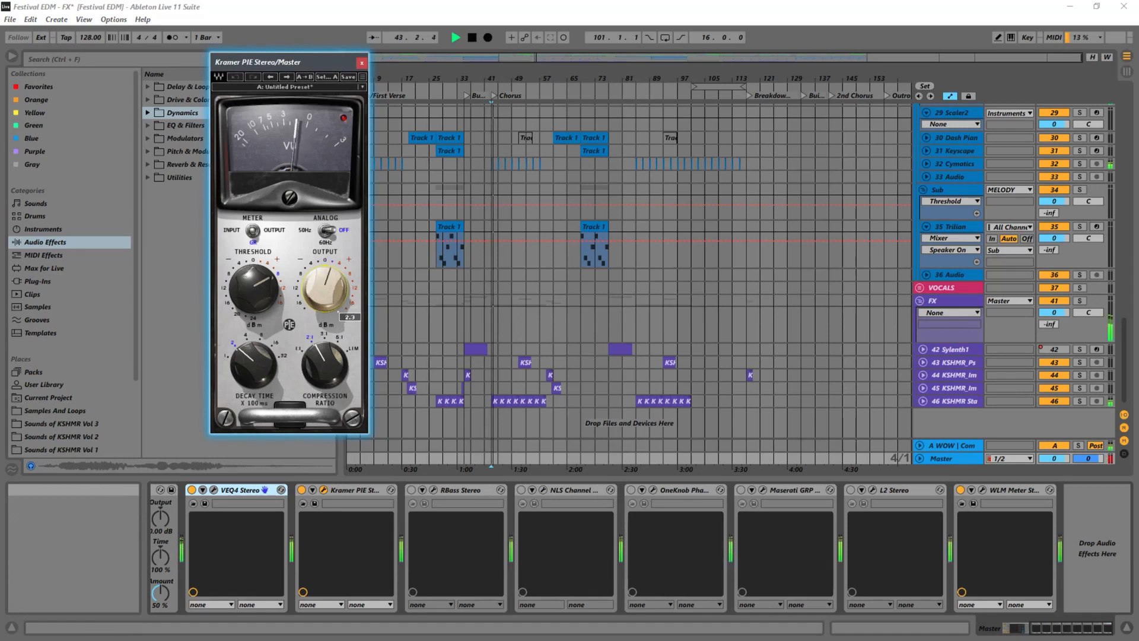
pyautogui.moveTo(325, 291); pyautogui.dragTo(326, 280)
pyautogui.doubleClick(325, 294)
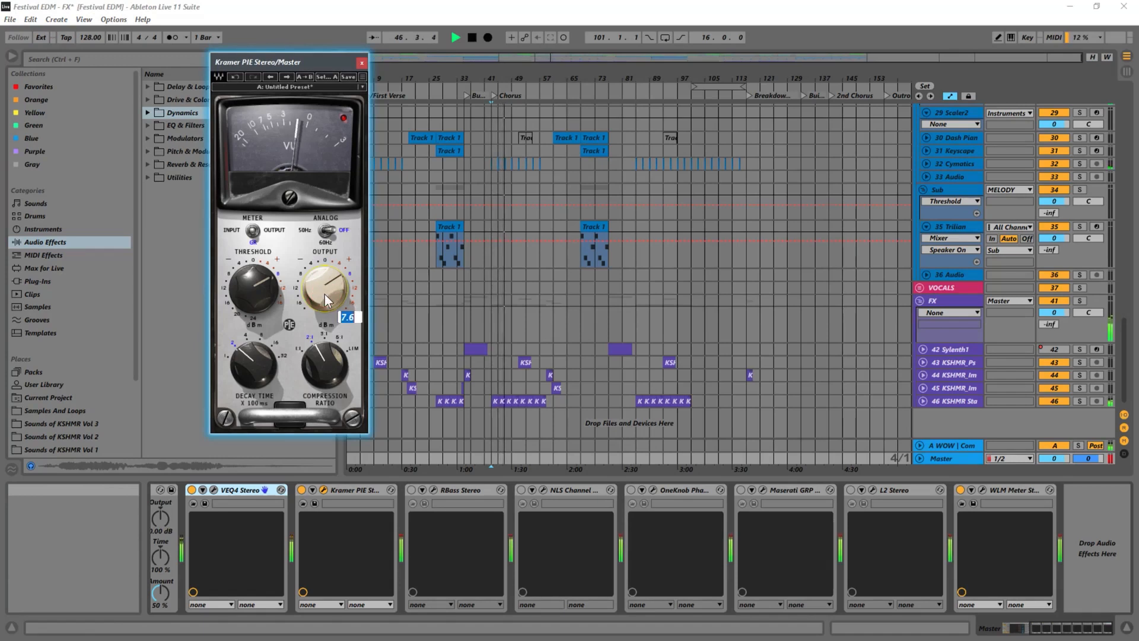
pyautogui.write('0')
pyautogui.press('Return')
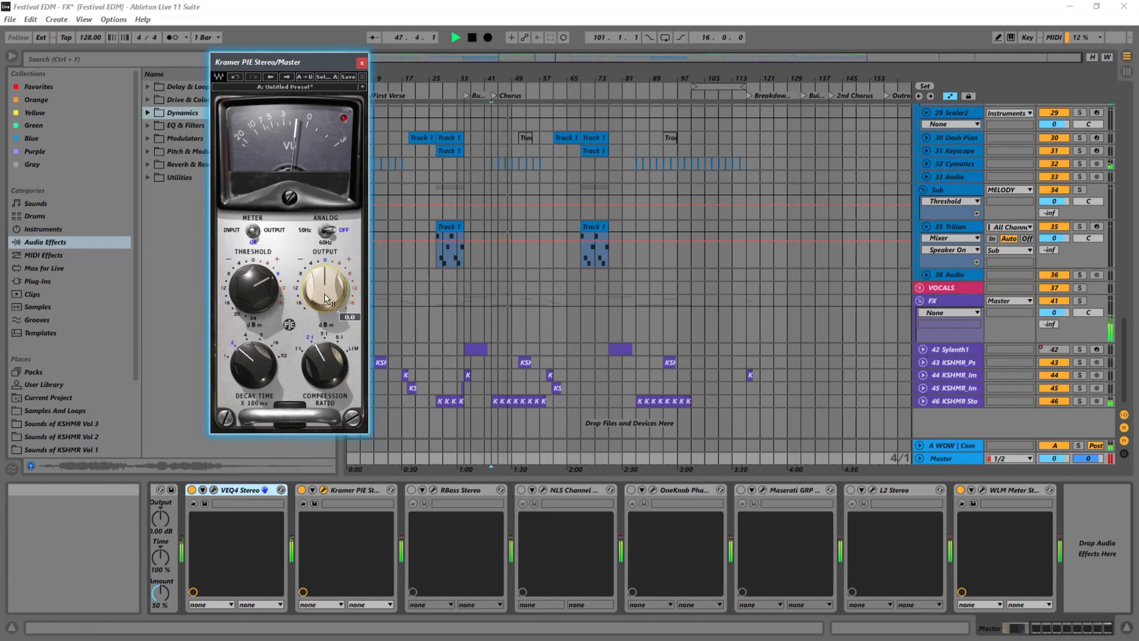
pyautogui.press('space')
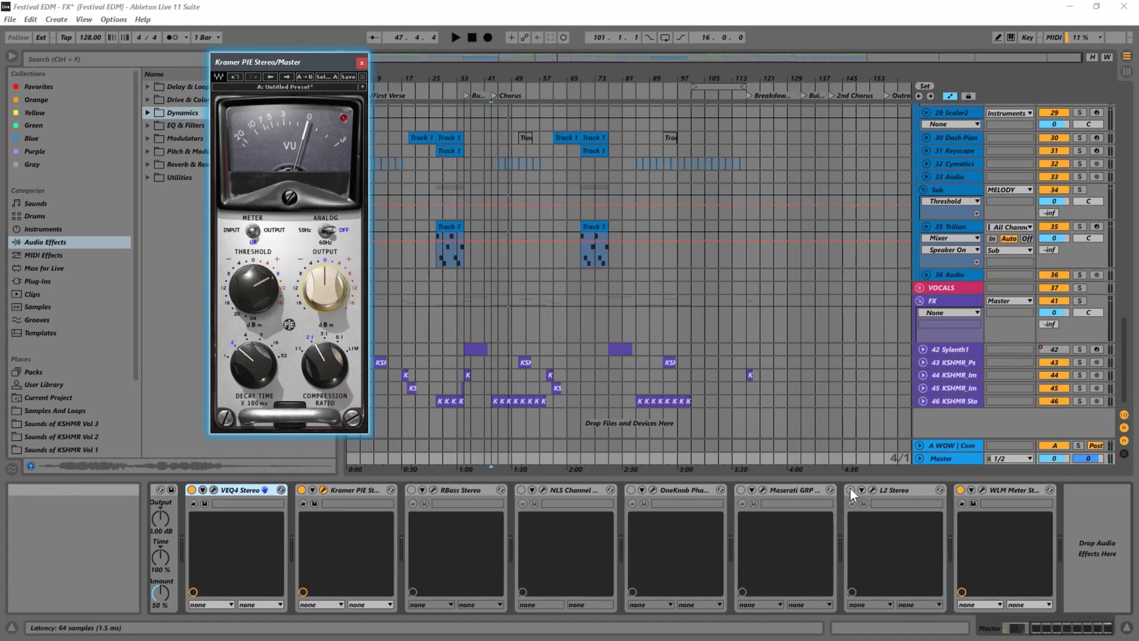
# Step: Close the Kramer PIE window, activate RBass Stereo, and place its open plug-in window over the arrangement
pyautogui.click(362, 62)
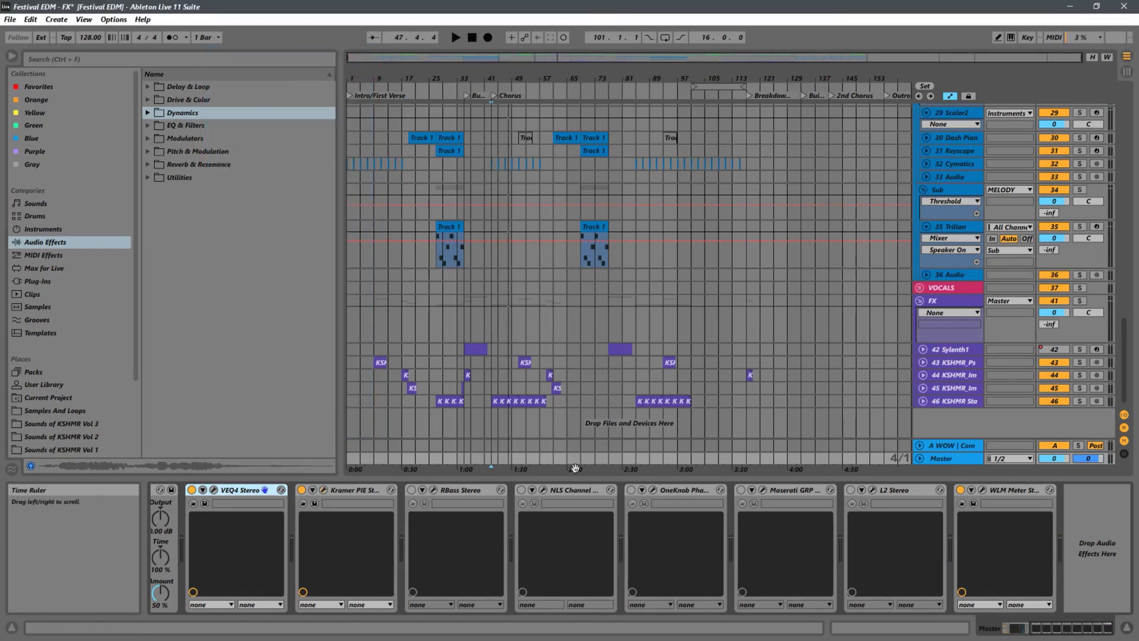
pyautogui.click(410, 491)
pyautogui.click(433, 490)
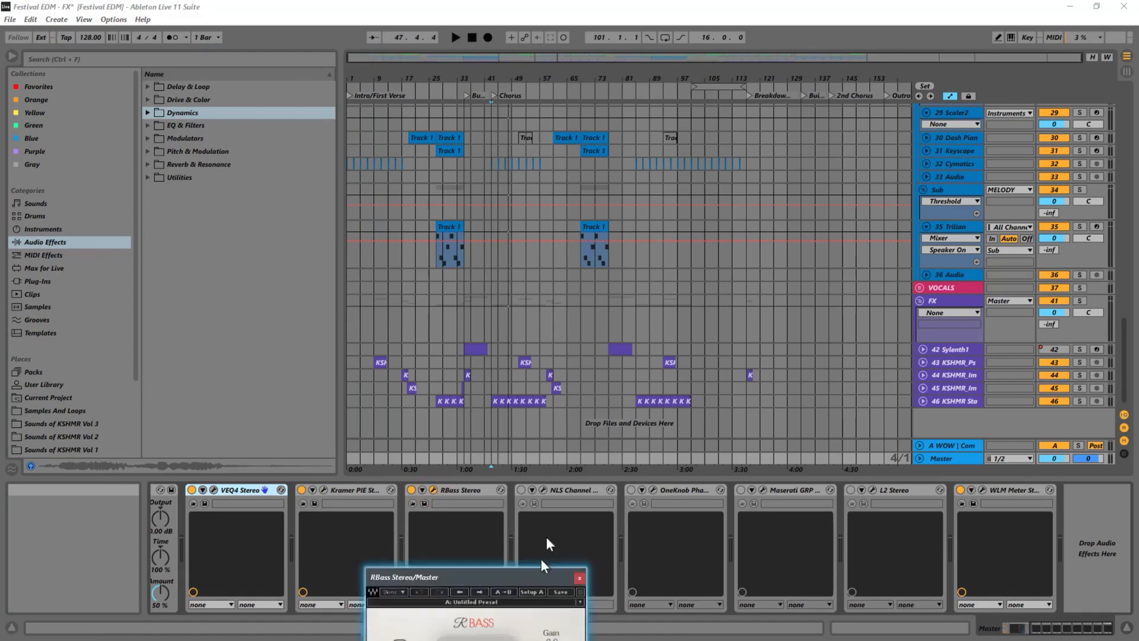
pyautogui.moveTo(538, 575); pyautogui.dragTo(599, 160)
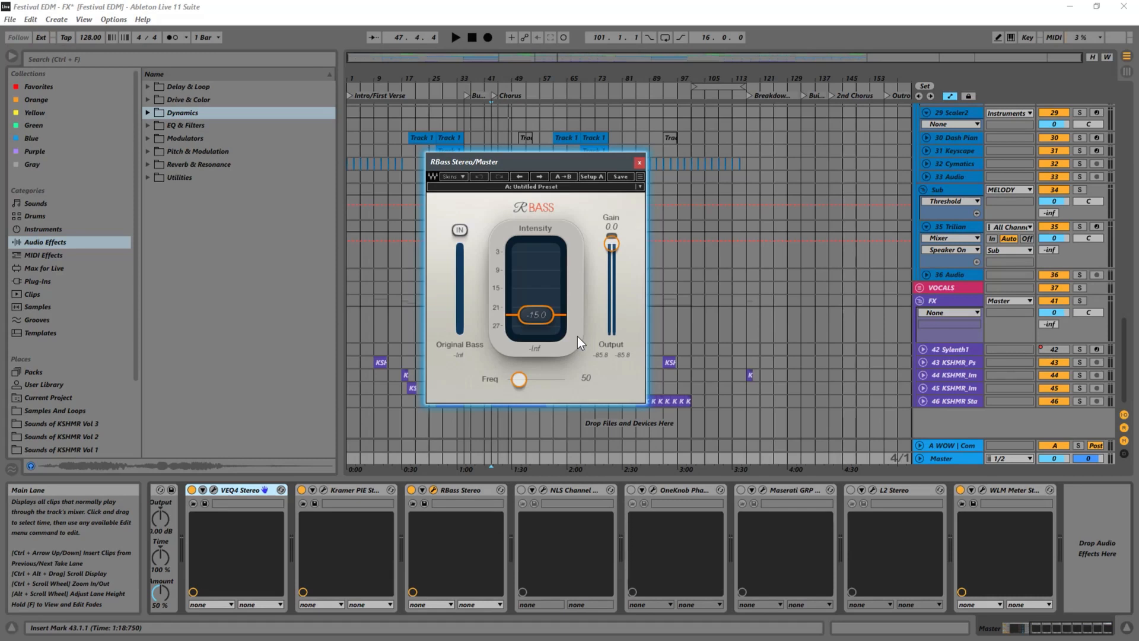
# Step: Set RBass's Freq to 65 and Intensity to -11.0, auditioning the Chorus before and after the change
pyautogui.press('space')
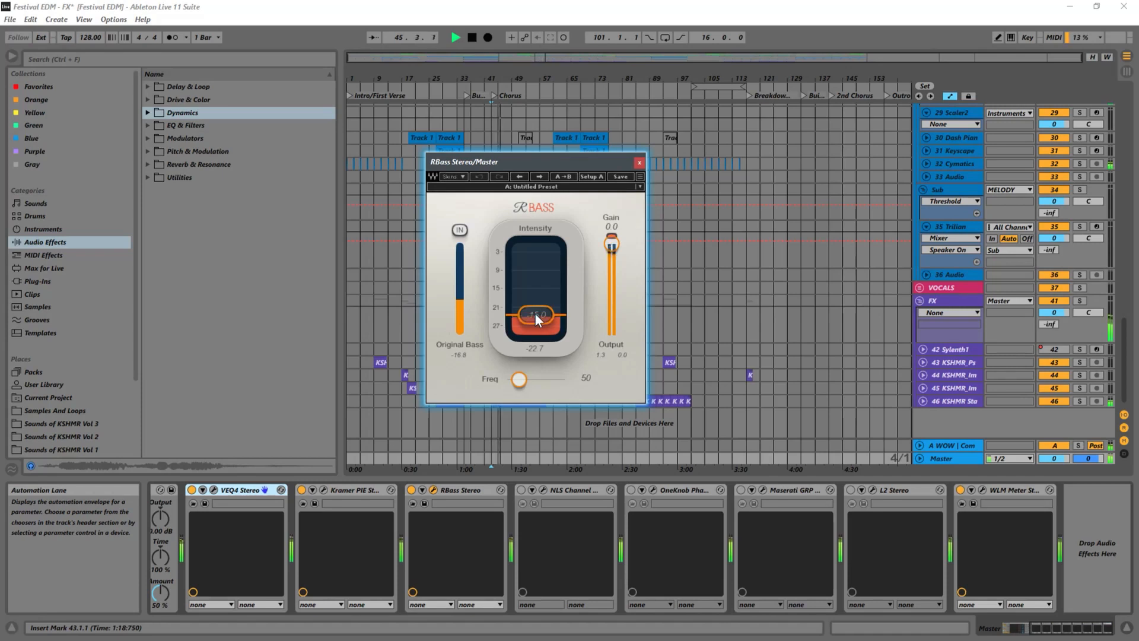
pyautogui.press('space')
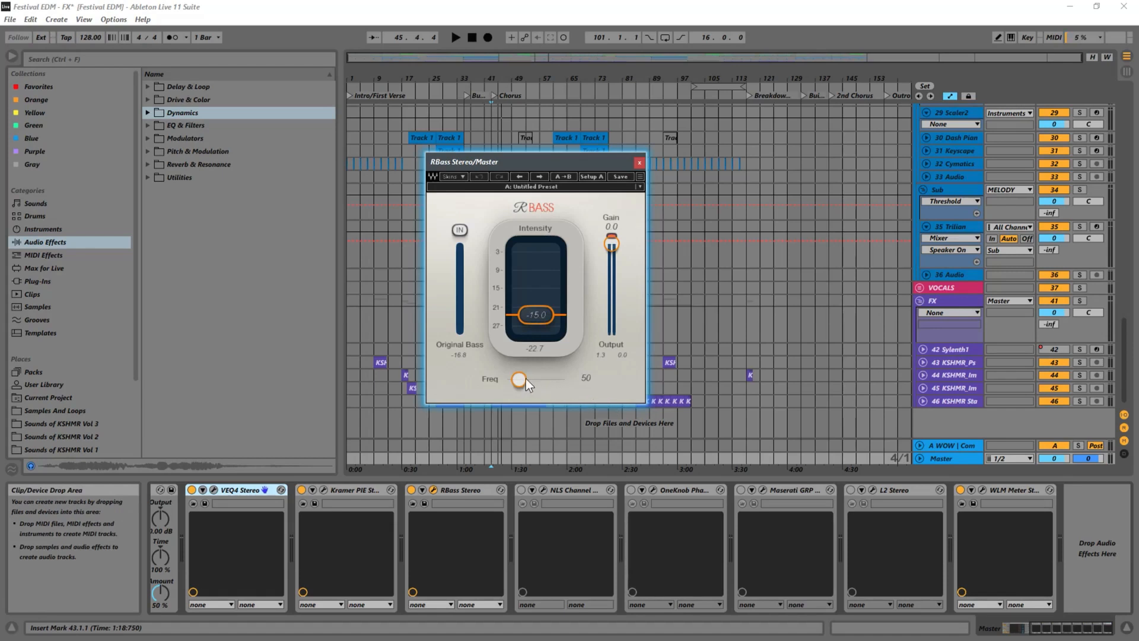
pyautogui.moveTo(521, 380); pyautogui.dragTo(523, 380)
pyautogui.moveTo(535, 314); pyautogui.dragTo(536, 308)
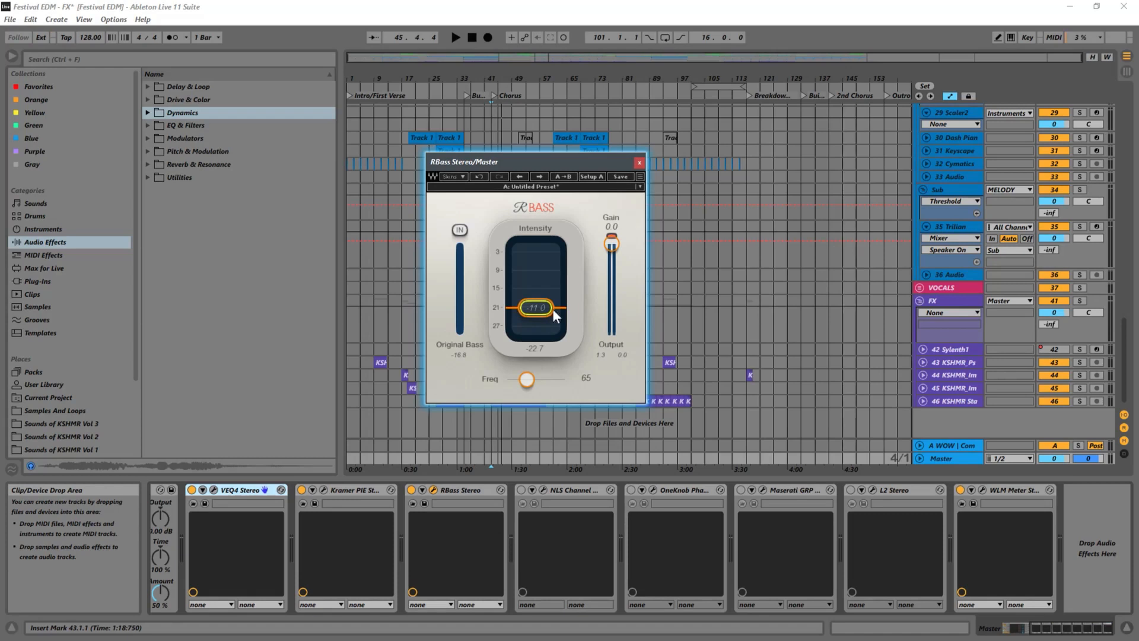
pyautogui.press('space')
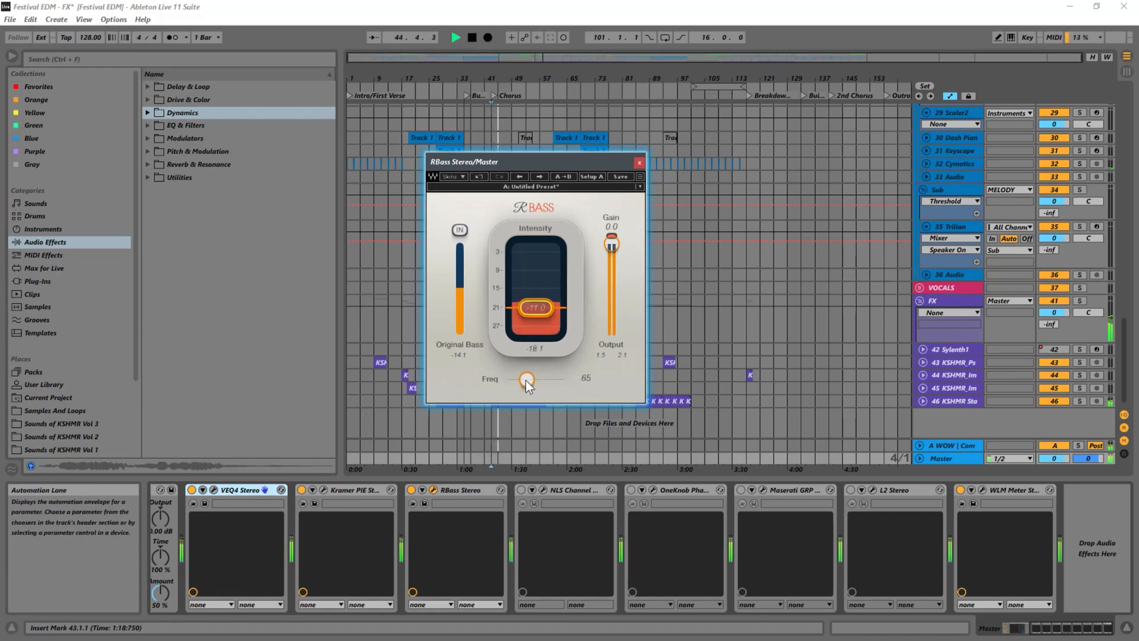
pyautogui.press('space')
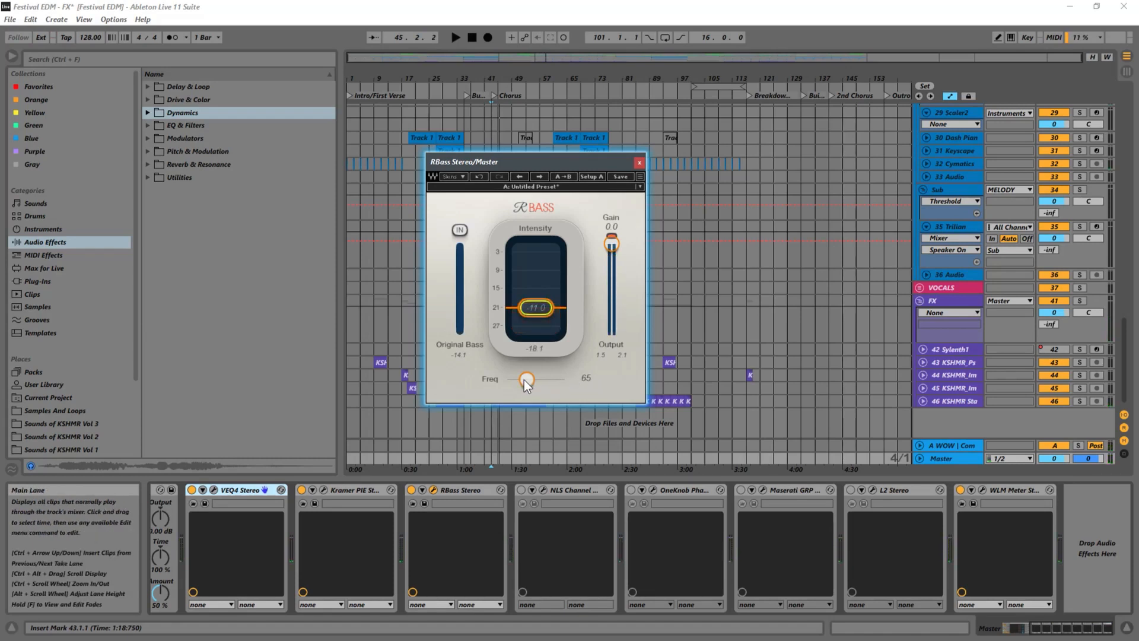
# Step: Play the Chorus while sweeping RBass's Freq through about 70, leave it at 66, and stop playback
pyautogui.press('space')
pyautogui.moveTo(525, 380)
pyautogui.mouseDown()
pyautogui.moveTo(557, 380)
pyautogui.moveTo(518, 380)
pyautogui.moveTo(529, 380)
pyautogui.mouseUp()
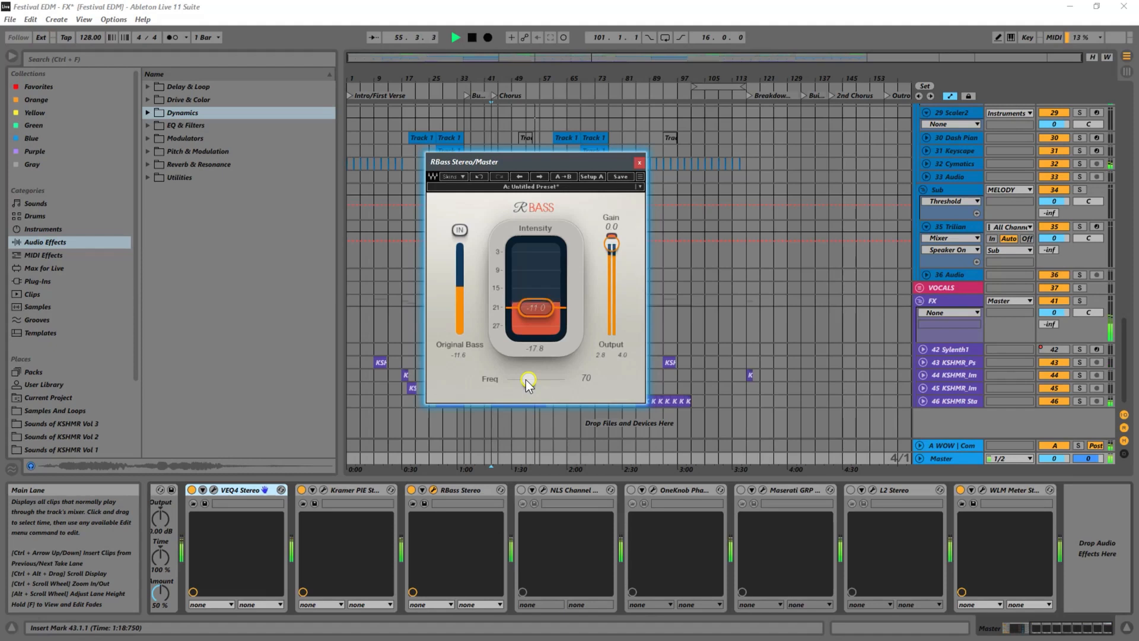
pyautogui.moveTo(528, 380); pyautogui.dragTo(536, 380)
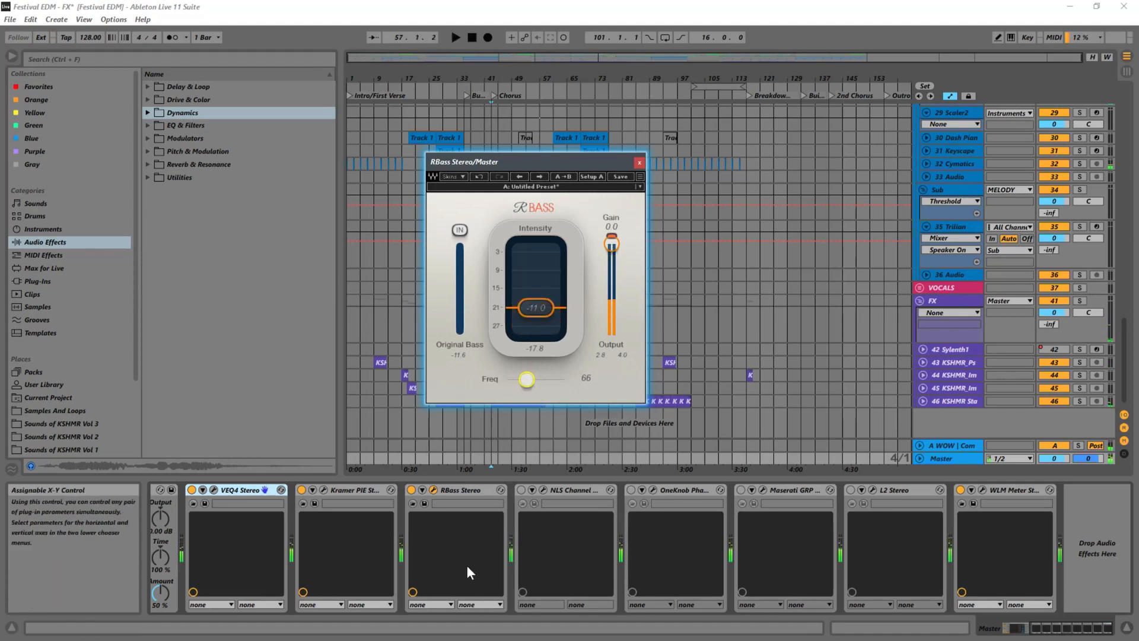